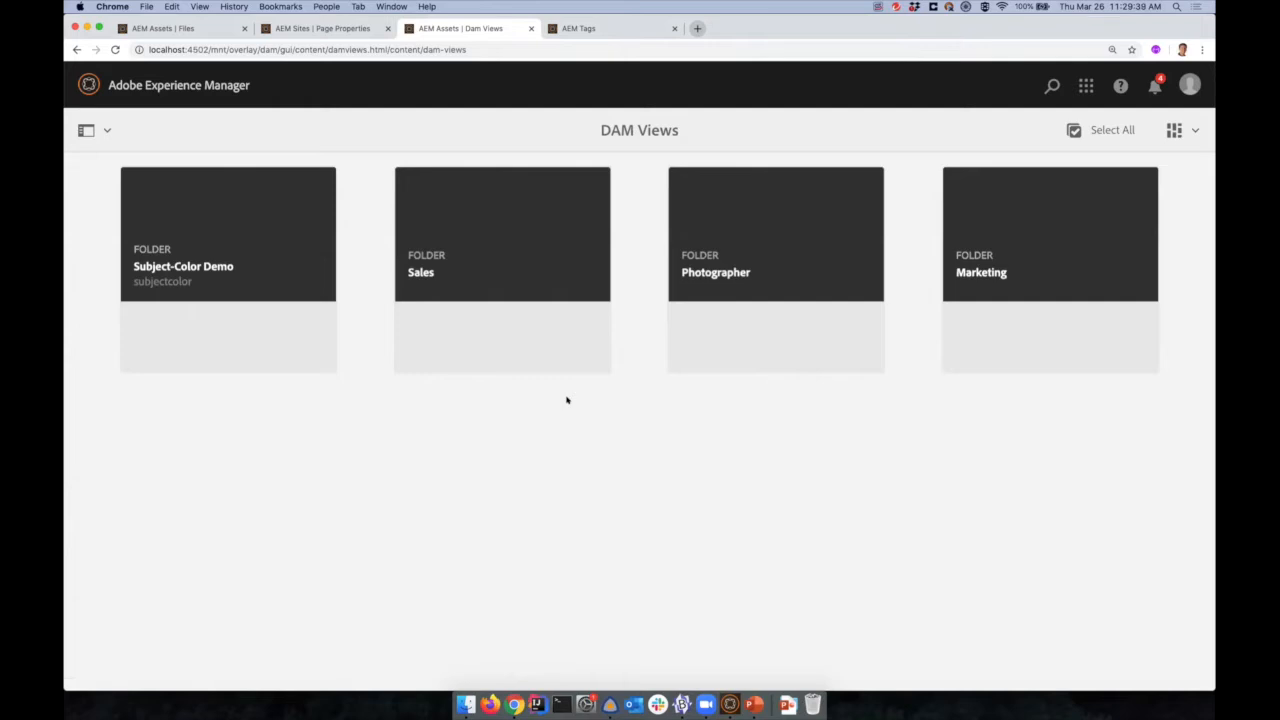
- Compare the DAM Views root folders with the We.Retail English asset folders and inspect the damviews.html part of the page address
{"action": "mouse_move", "coordinate": [1051, 257]}
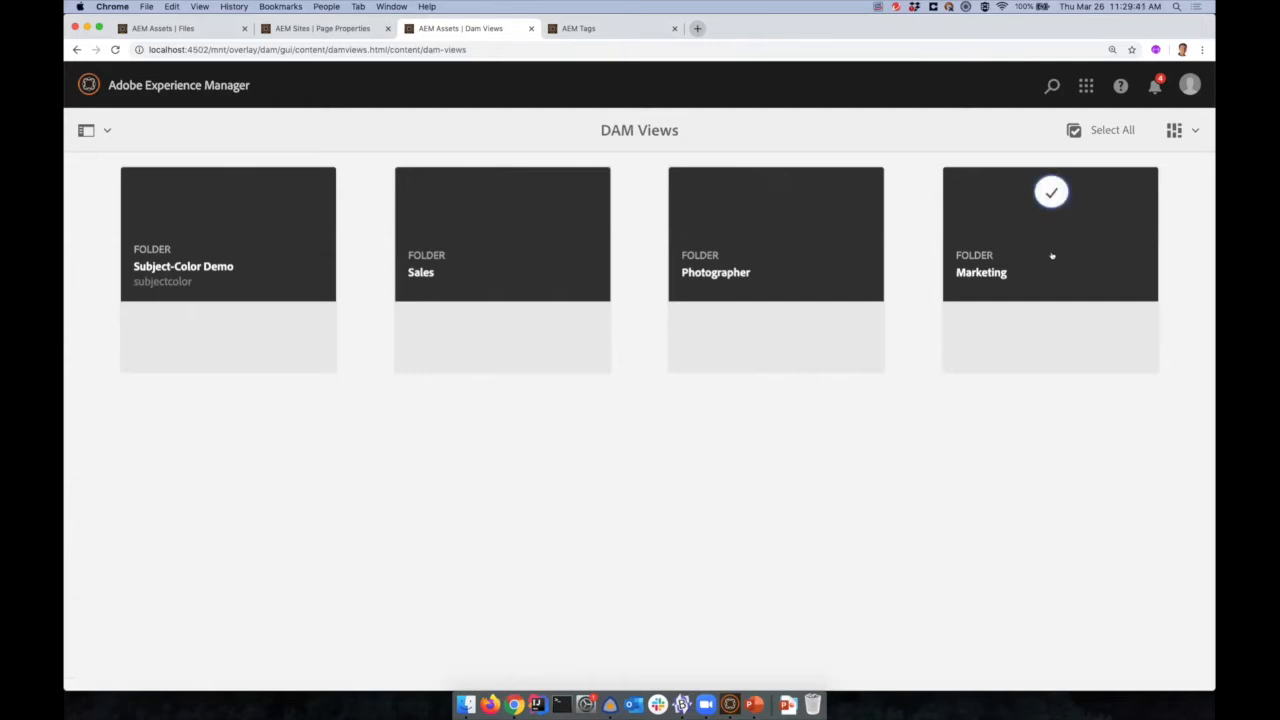
{"action": "mouse_move", "coordinate": [706, 283]}
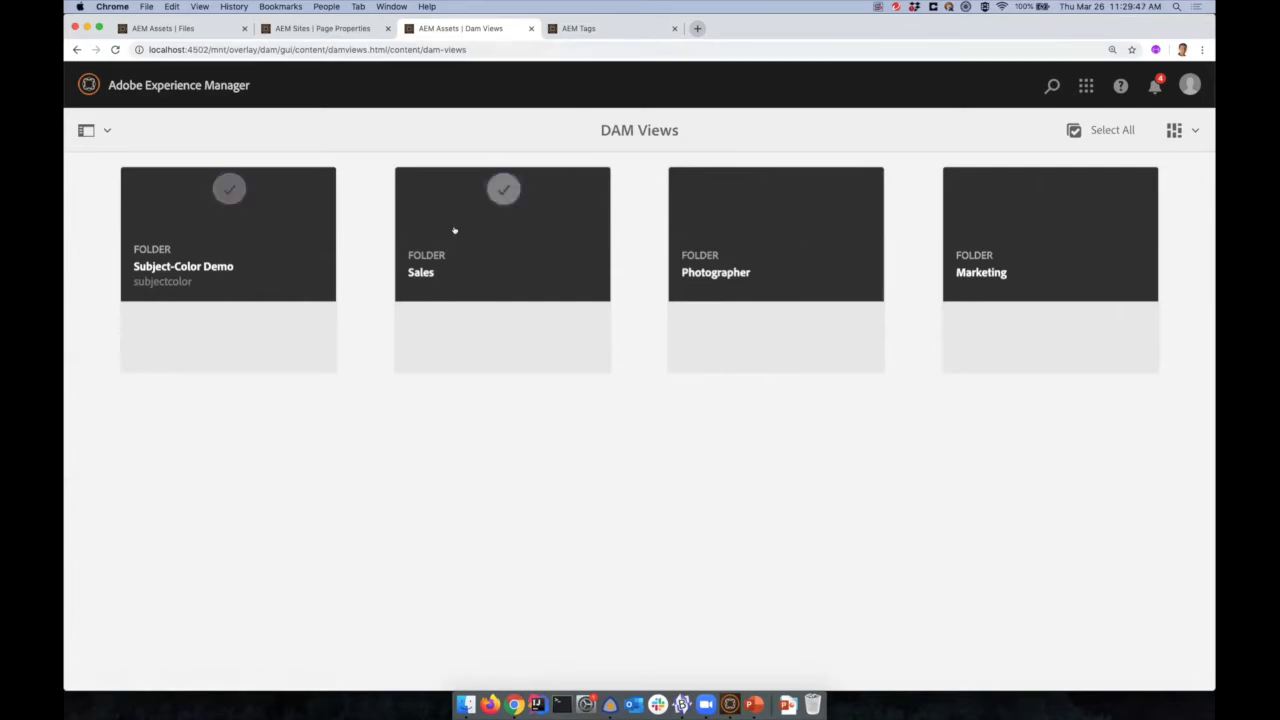
{"action": "left_click", "coordinate": [165, 30]}
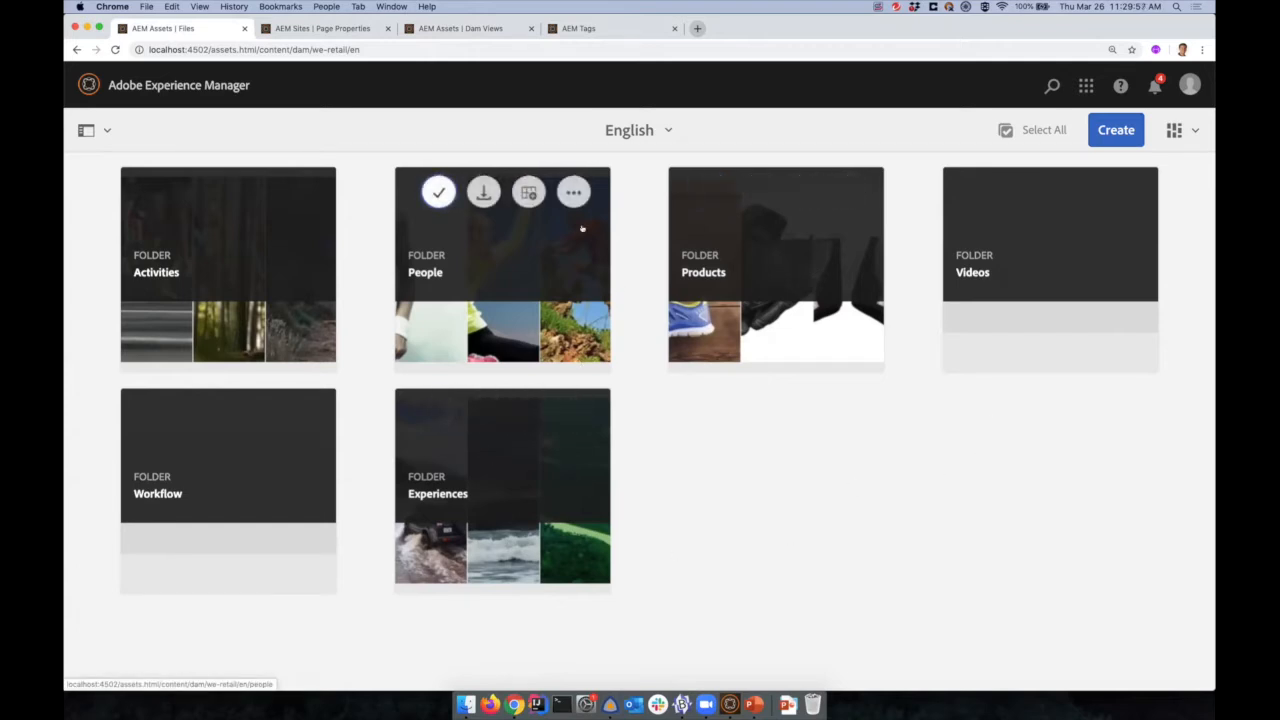
{"action": "left_click", "coordinate": [449, 30]}
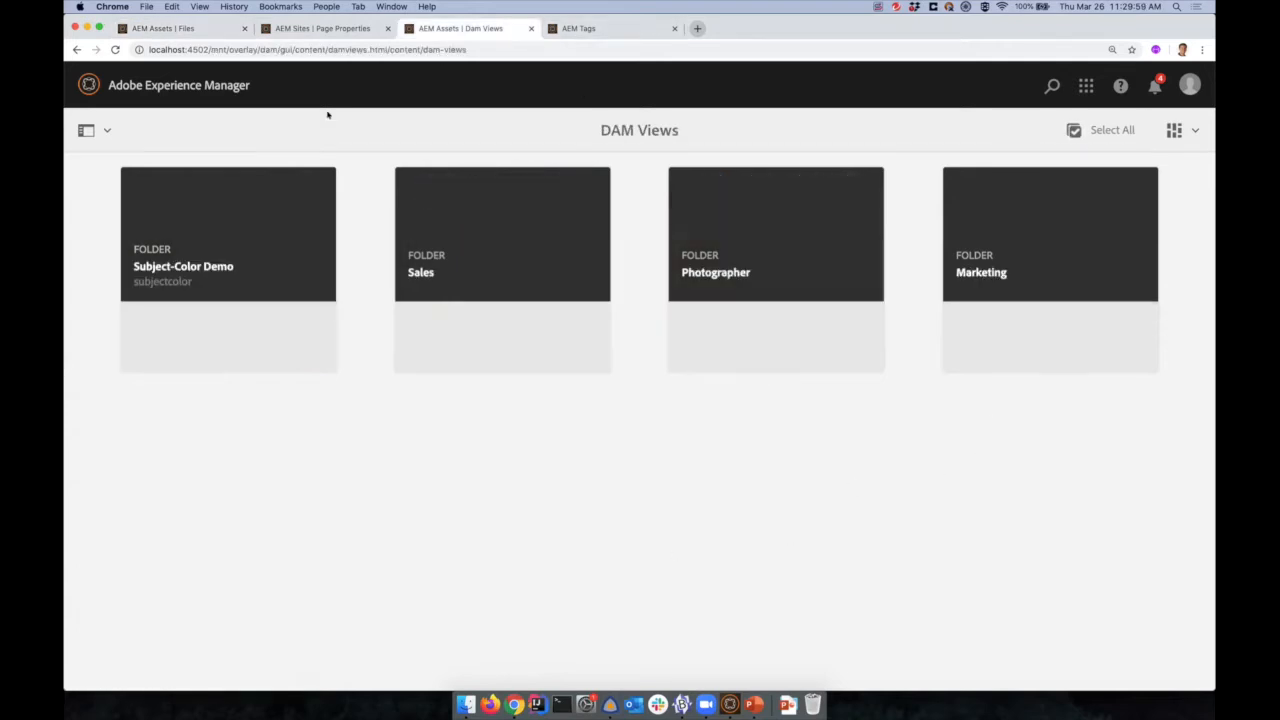
{"action": "left_click_drag", "start_coordinate": [338, 48], "coordinate": [383, 48]}
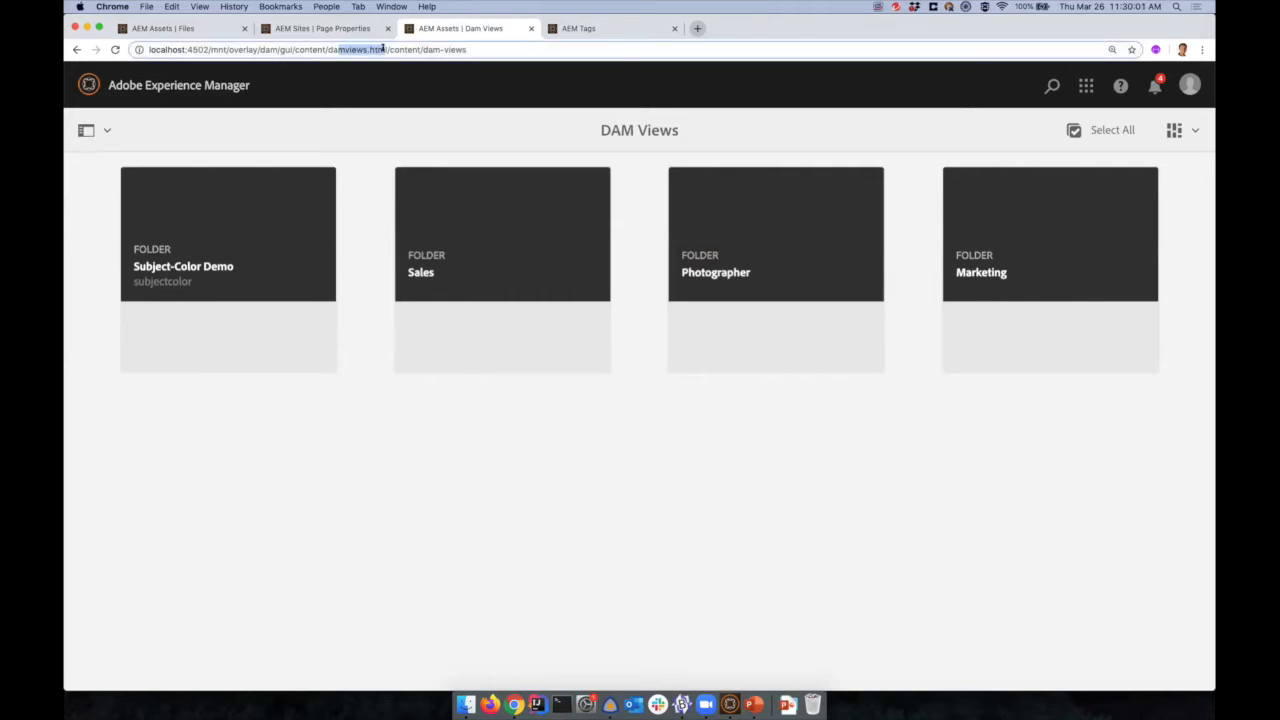
- Review the DAM Views settings of Subject-Color Demo and the Color and Subject tags under Asset Properties
{"action": "left_click", "coordinate": [335, 28]}
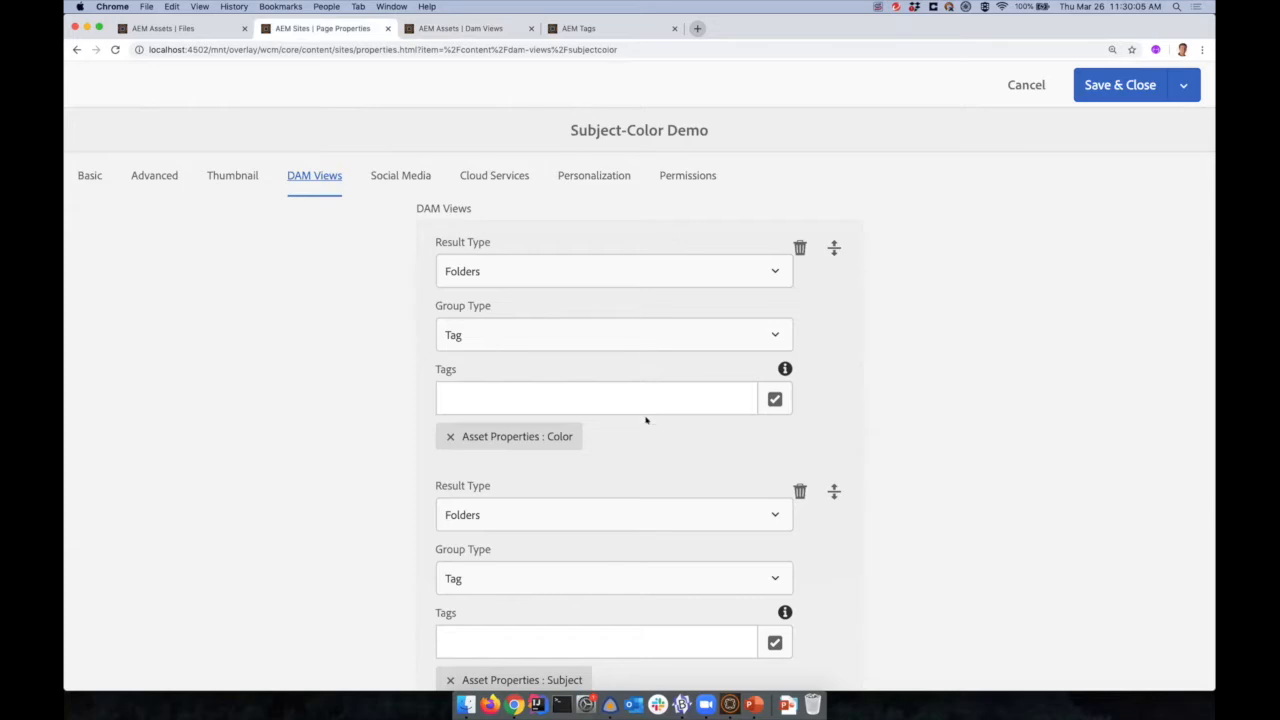
{"action": "scroll", "coordinate": [646, 420], "scroll_direction": "down", "scroll_amount": 1}
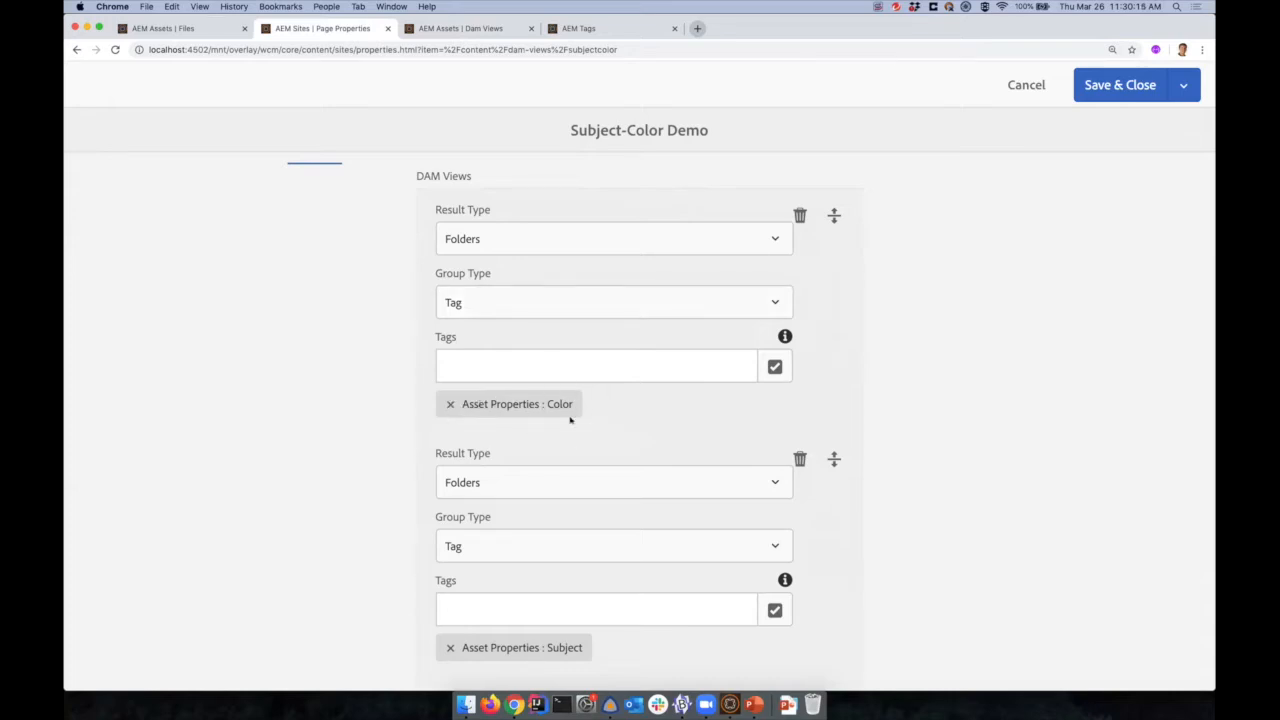
{"action": "scroll", "coordinate": [571, 497], "scroll_direction": "down", "scroll_amount": 3}
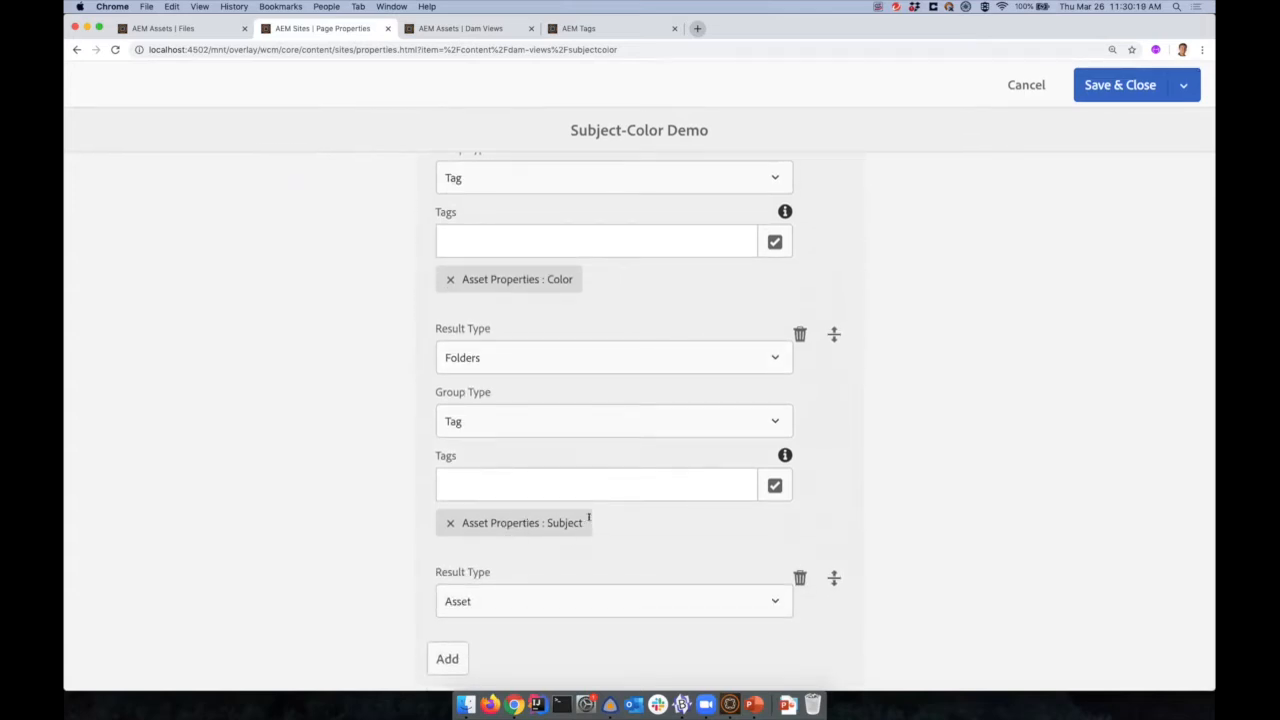
{"action": "left_click", "coordinate": [598, 28]}
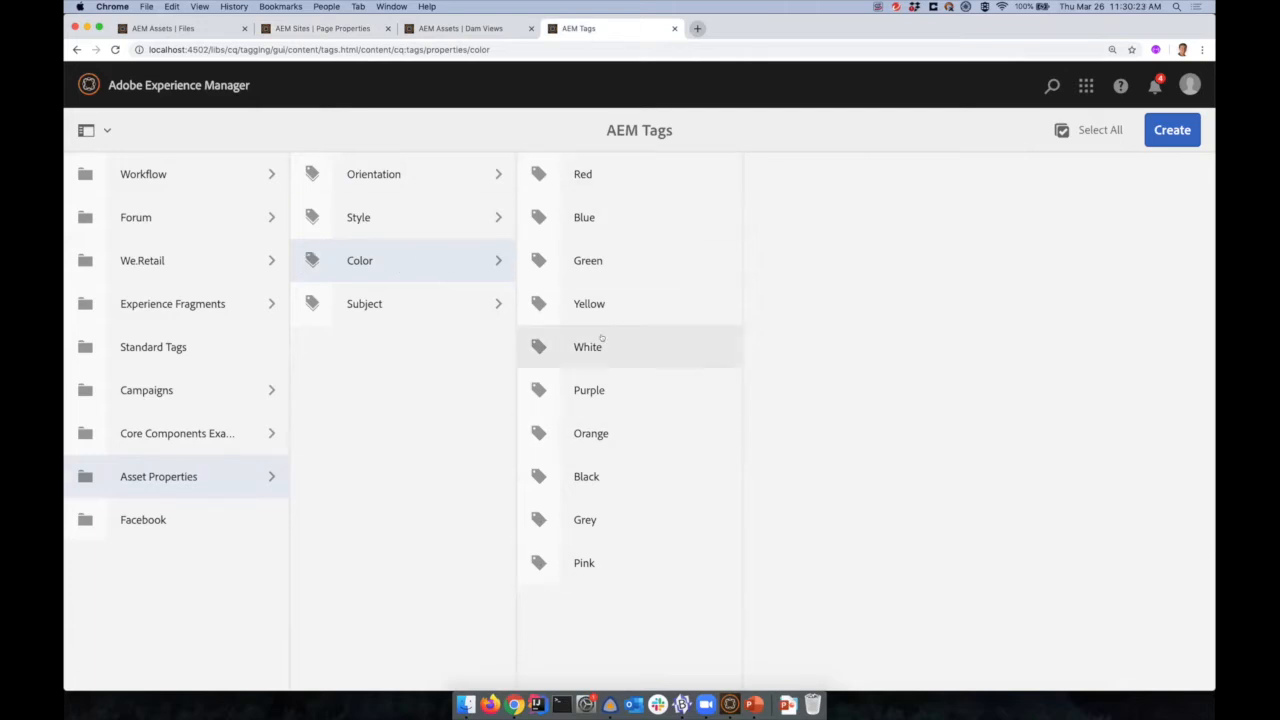
{"action": "left_click", "coordinate": [343, 312]}
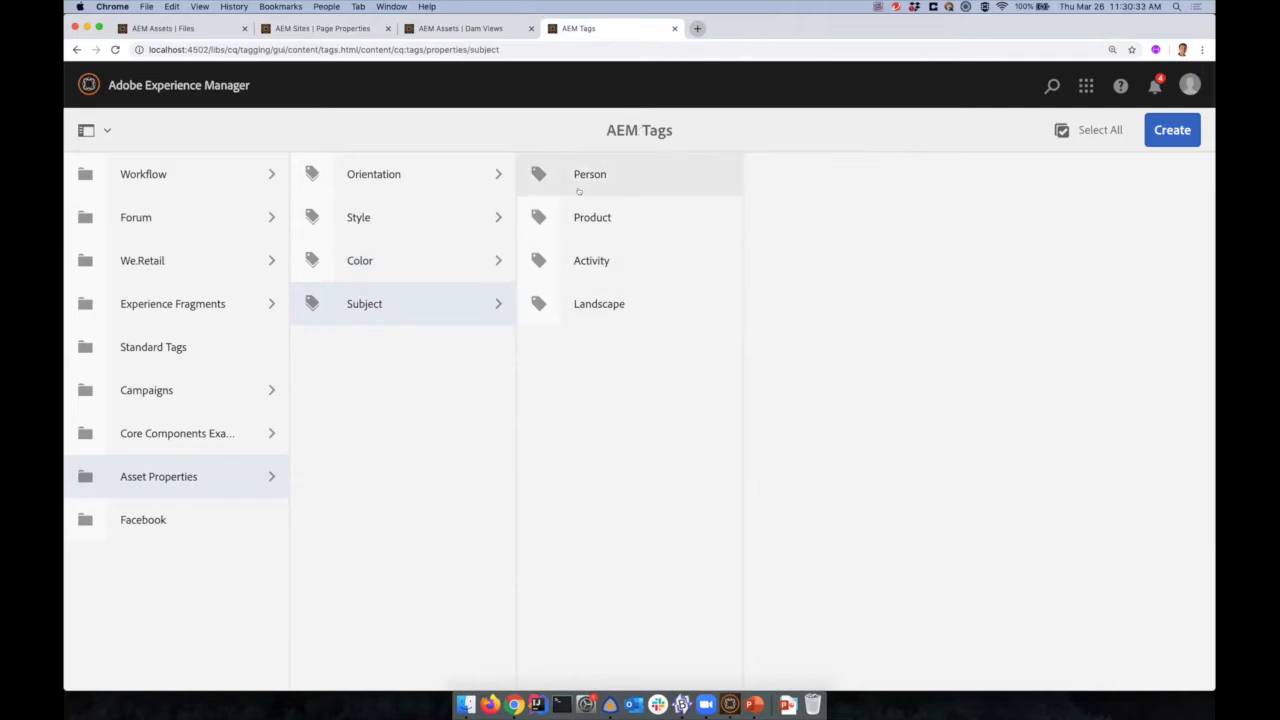
- Open the Red folder of the Subject-Color Demo view in DAM Views
{"action": "left_click", "coordinate": [474, 28]}
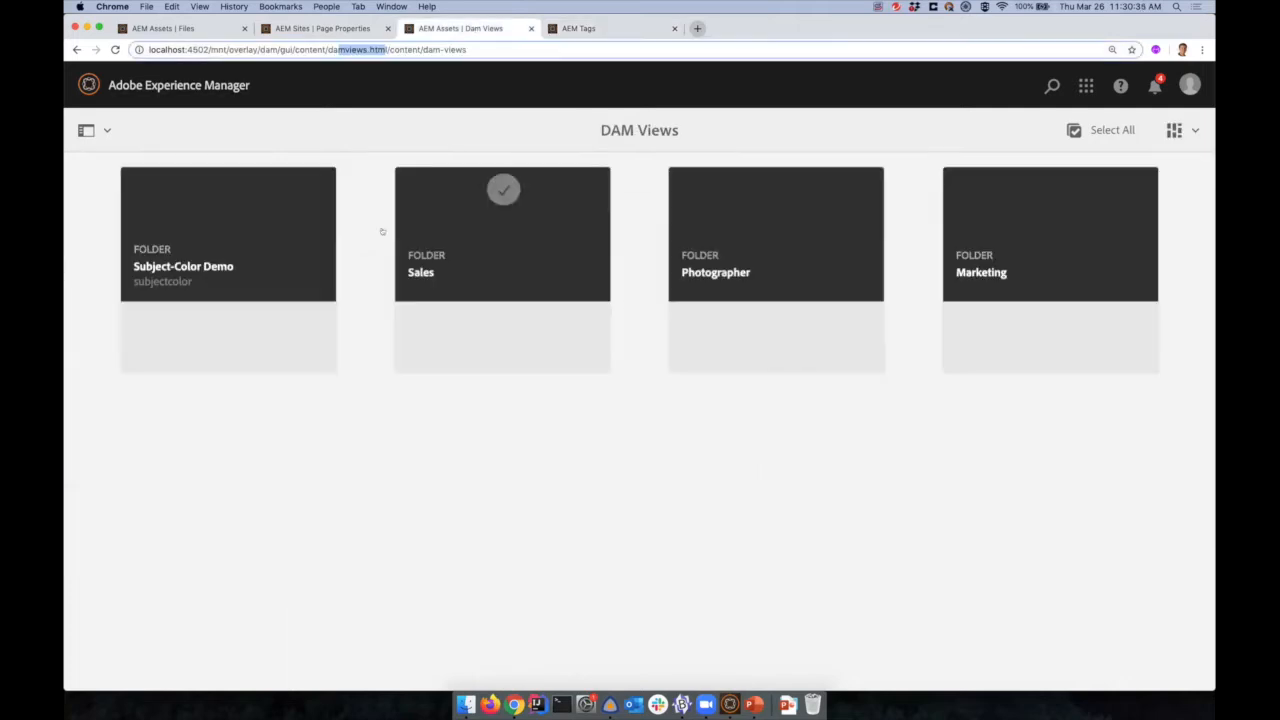
{"action": "left_click", "coordinate": [267, 270]}
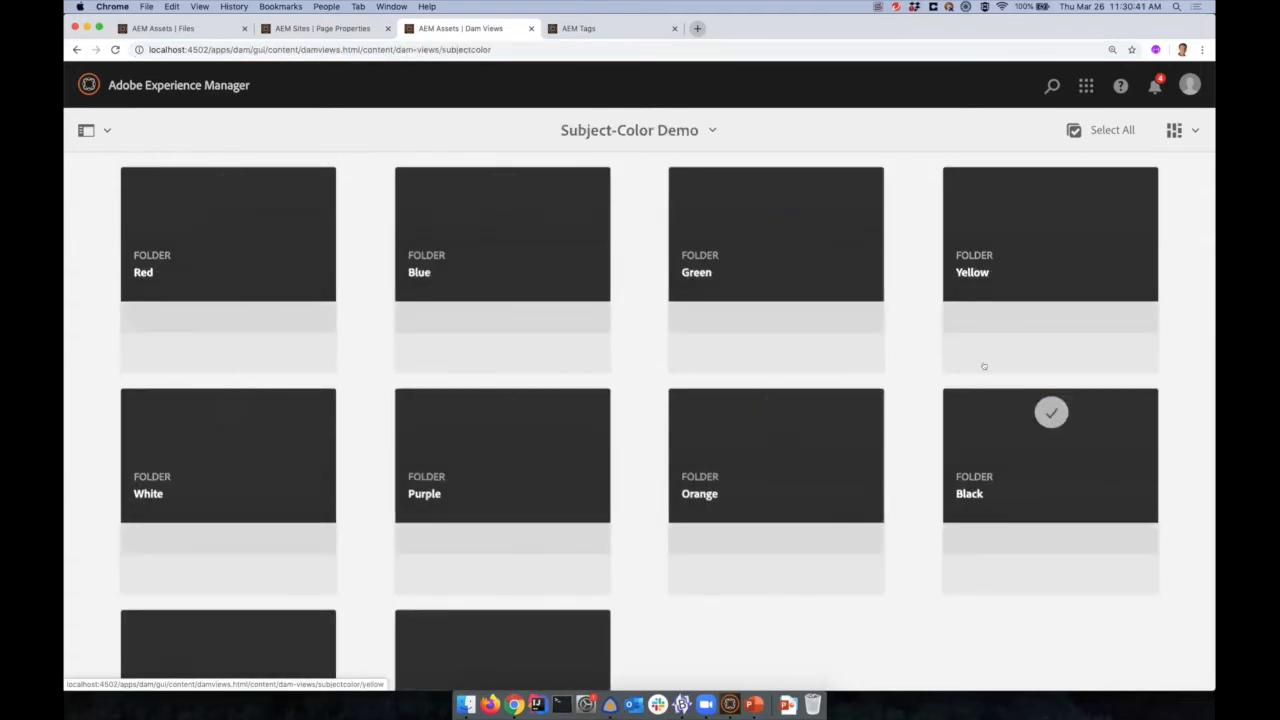
{"action": "left_click", "coordinate": [264, 275]}
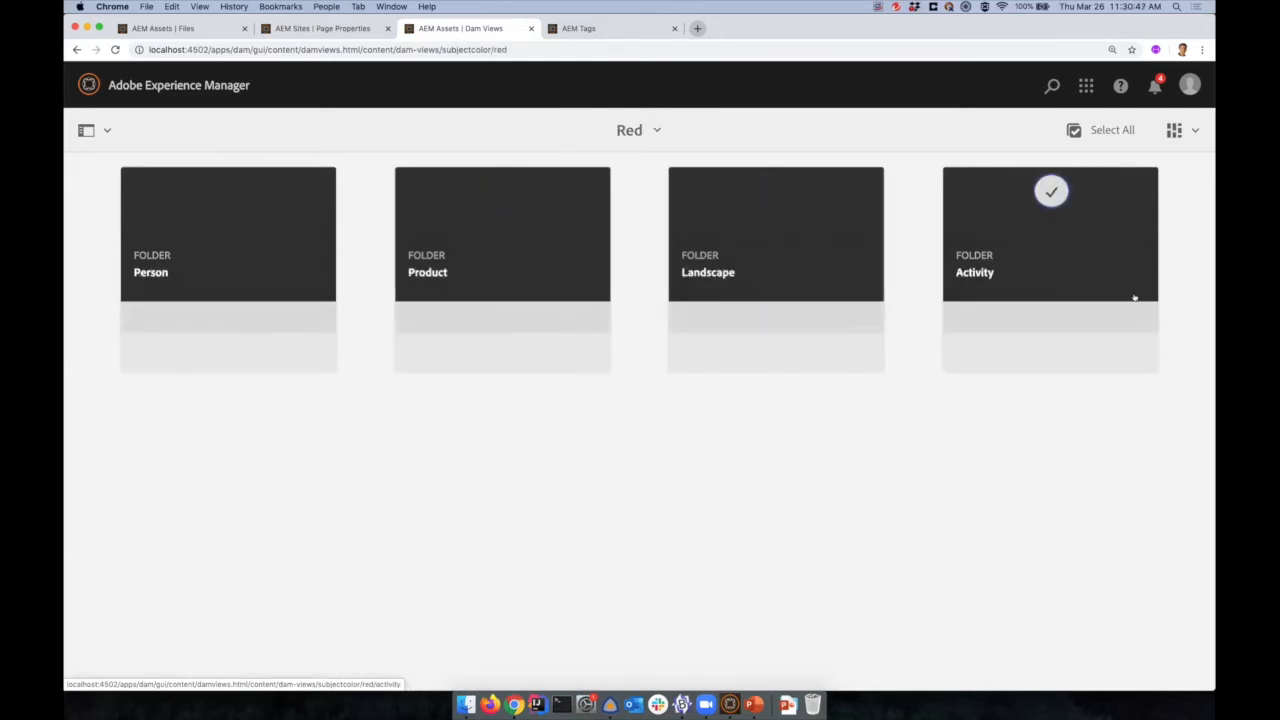
- Check the Asset result level in the Subject-Color Demo properties, then open Red's Person folder and inspect the red/person path
{"action": "left_click", "coordinate": [320, 28]}
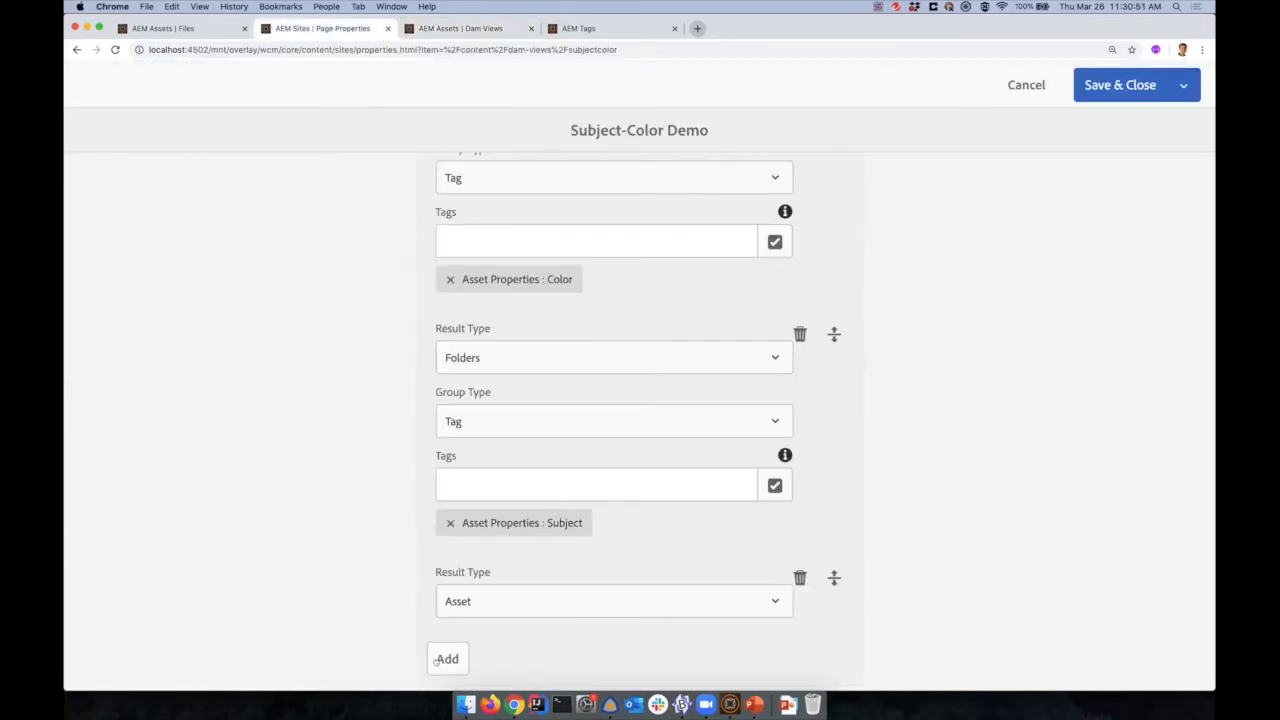
{"action": "left_click", "coordinate": [490, 28]}
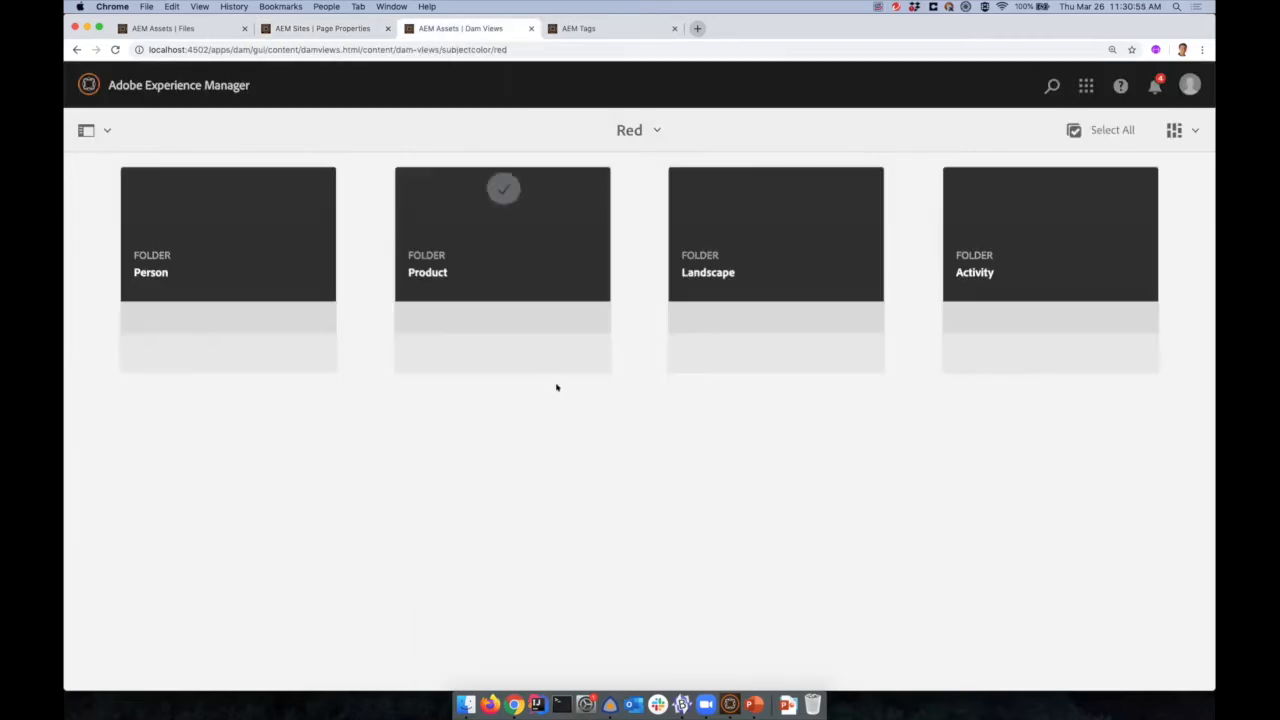
{"action": "left_click", "coordinate": [262, 285]}
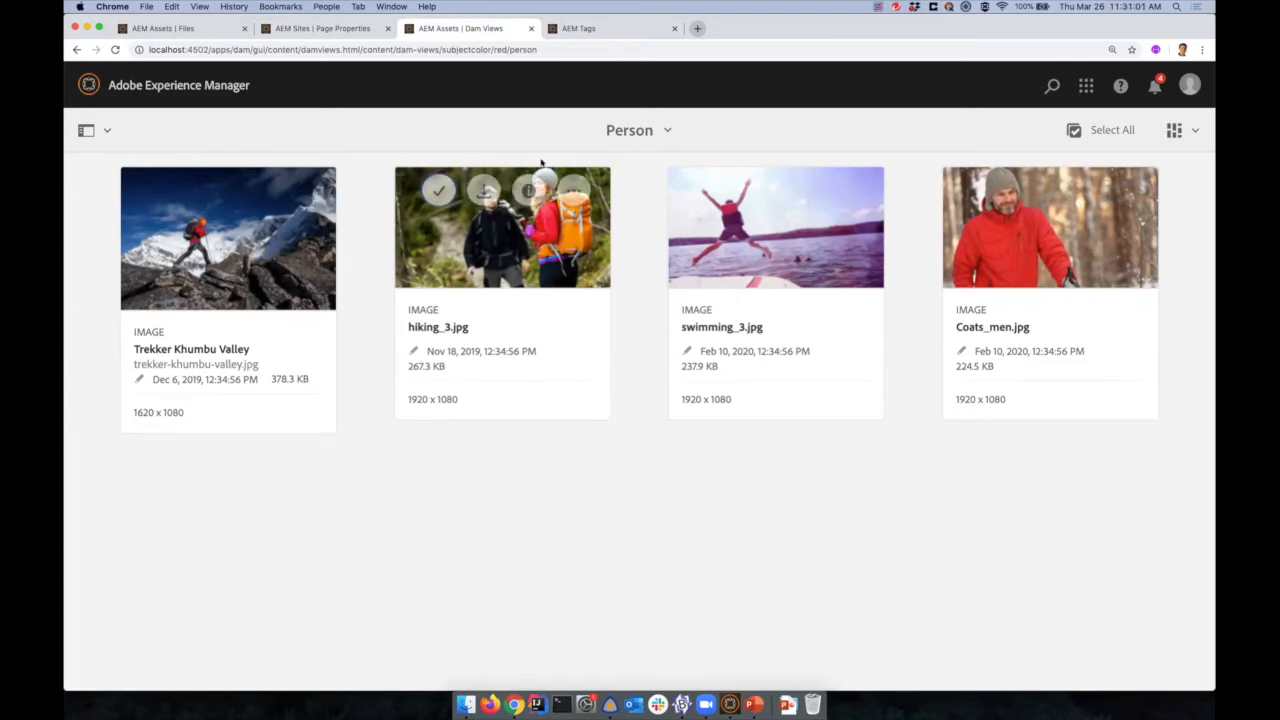
{"action": "double_click", "coordinate": [499, 49]}
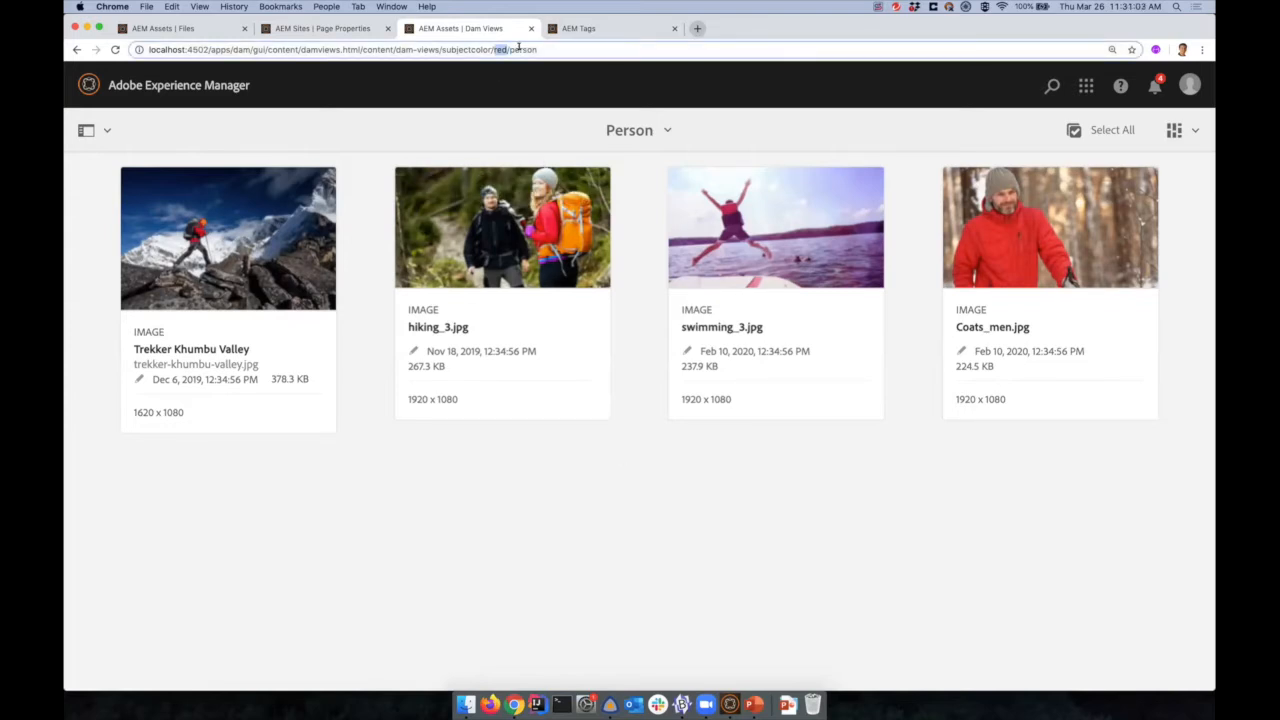
{"action": "double_click", "coordinate": [523, 49]}
{"action": "mouse_move", "coordinate": [1006, 270]}
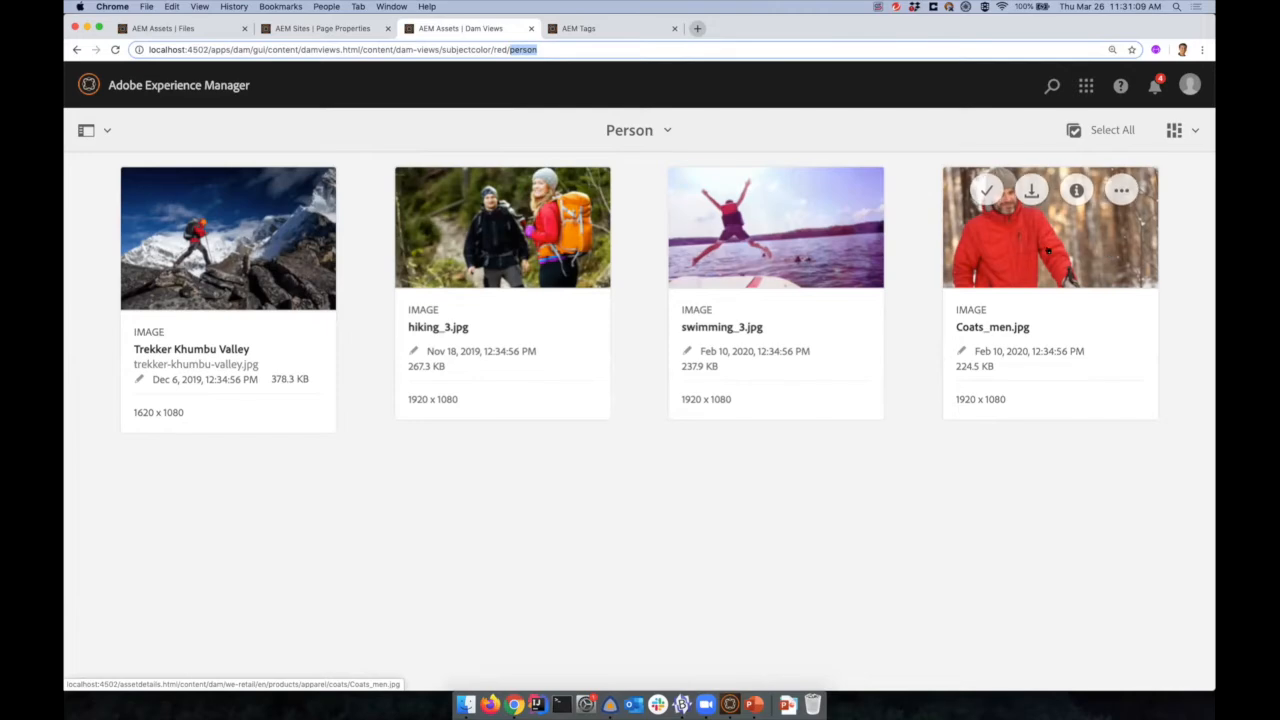
- Open Coats_men.jpg from the Product folder under Red and inspect its repository path in the page address
{"action": "scroll", "coordinate": [586, 563], "scroll_direction": "left", "scroll_amount": 5}
{"action": "mouse_move", "coordinate": [478, 259]}
{"action": "left_click", "coordinate": [478, 259]}
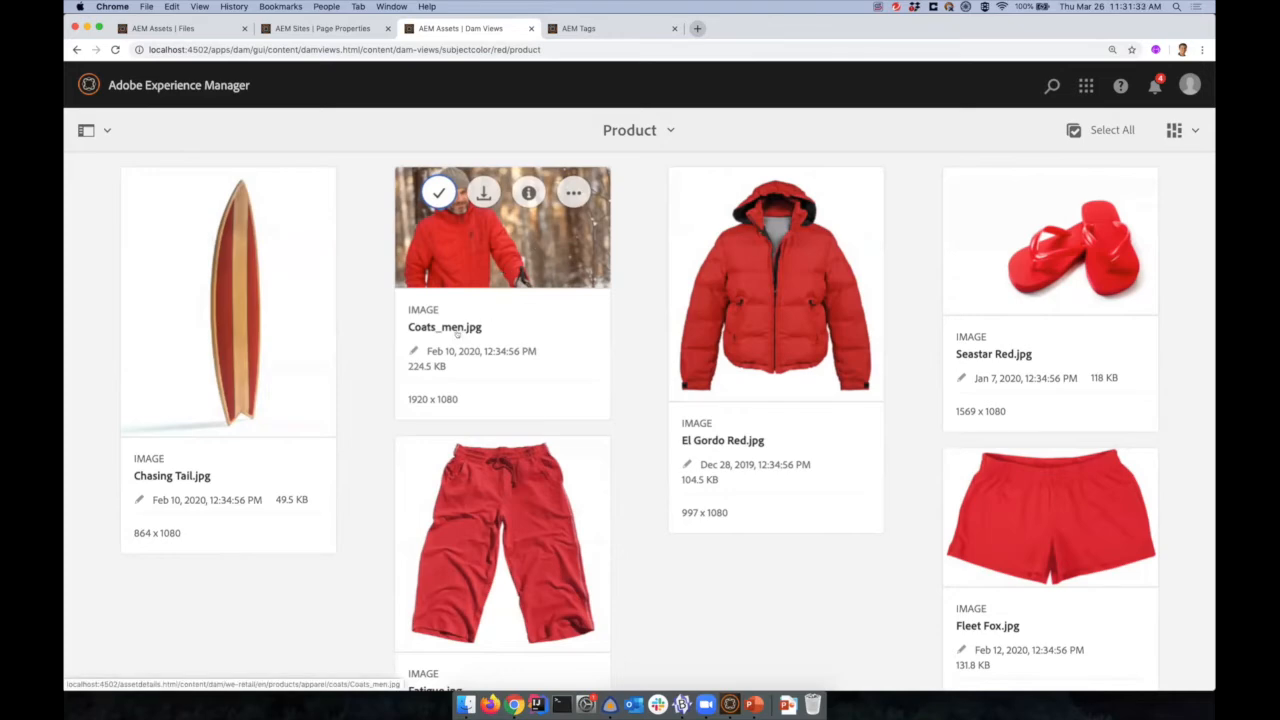
{"action": "mouse_move", "coordinate": [447, 349]}
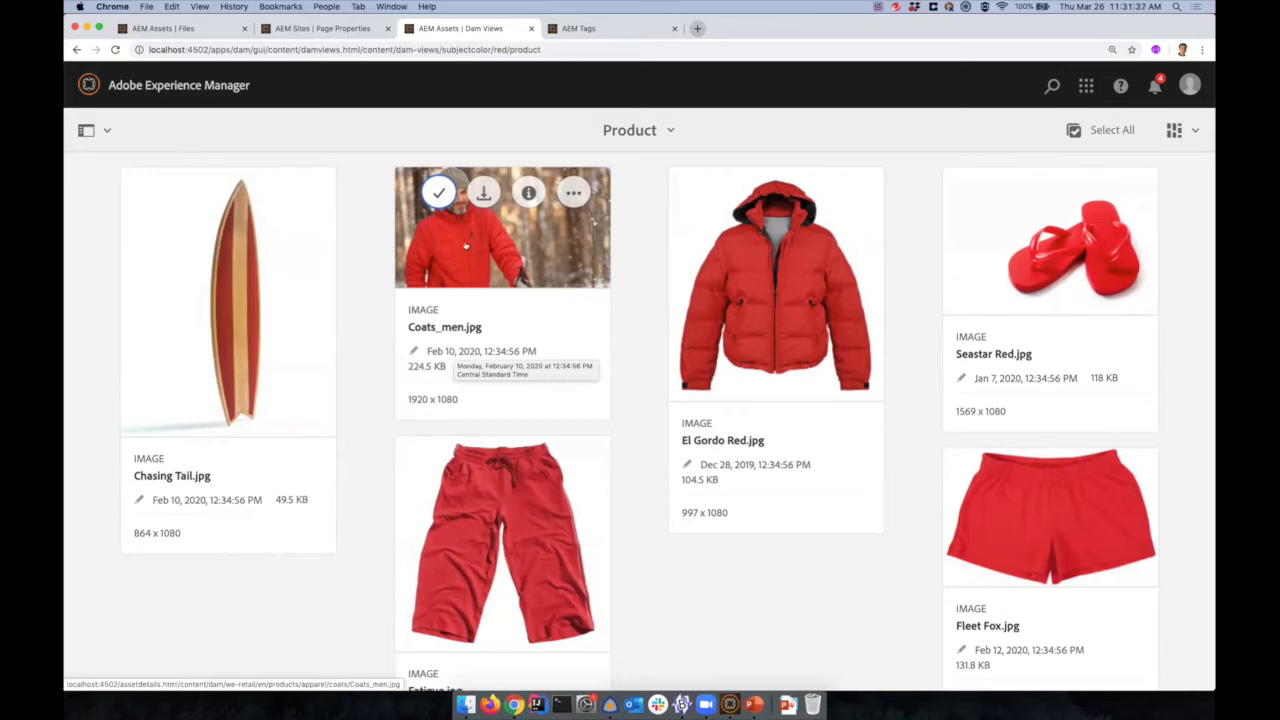
{"action": "left_click", "coordinate": [488, 264]}
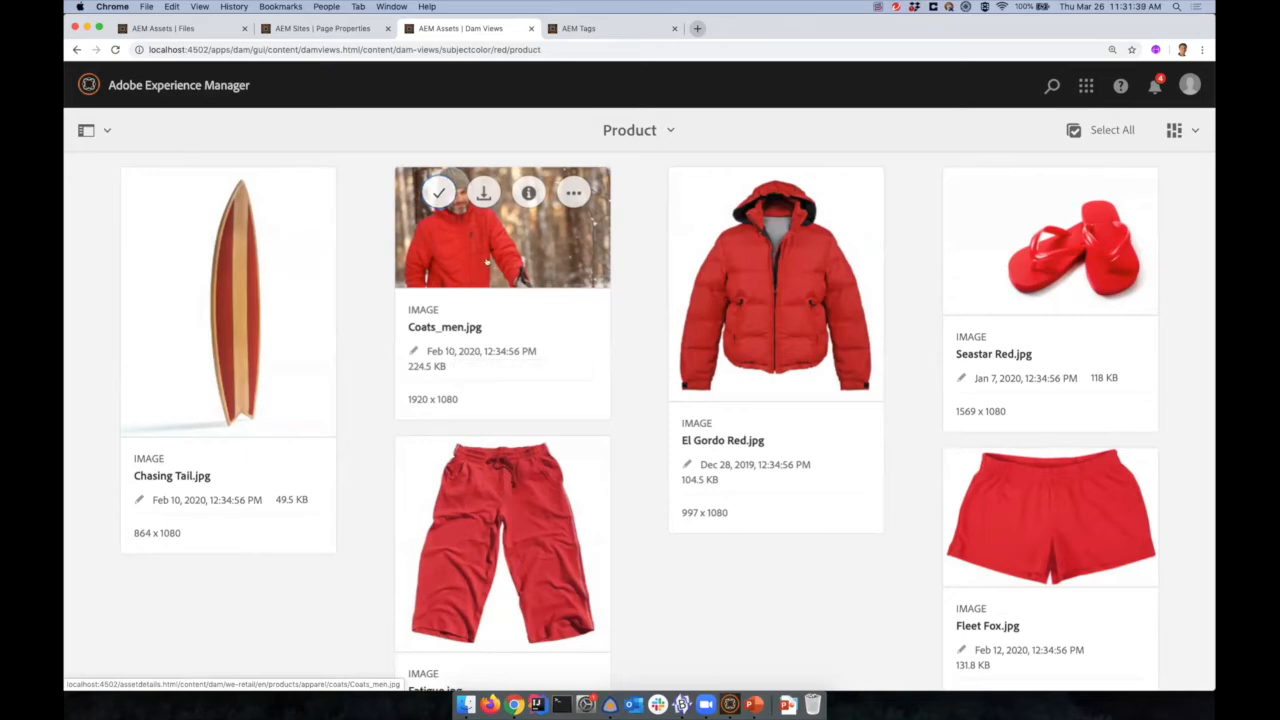
{"action": "left_click_drag", "start_coordinate": [284, 49], "coordinate": [427, 48]}
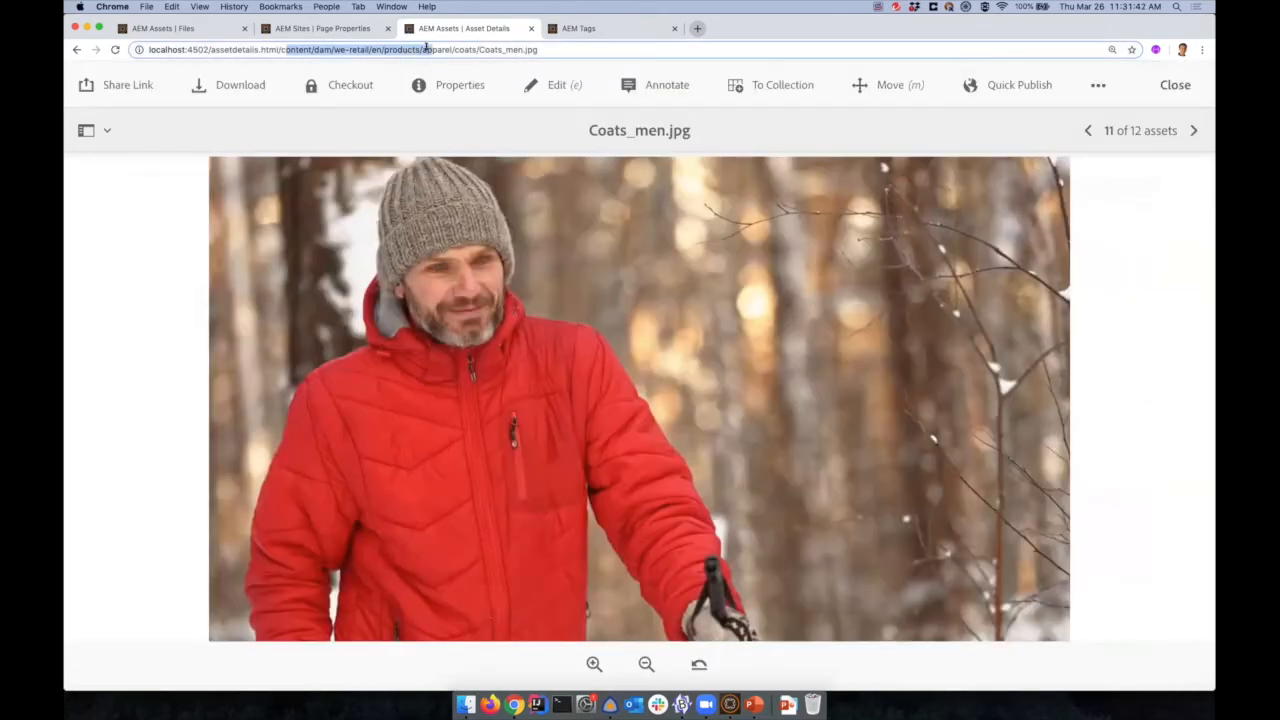
- Return from the asset details to the DAM Views root and open the Marketing view
{"action": "left_click", "coordinate": [77, 49]}
{"action": "left_click", "coordinate": [77, 49]}
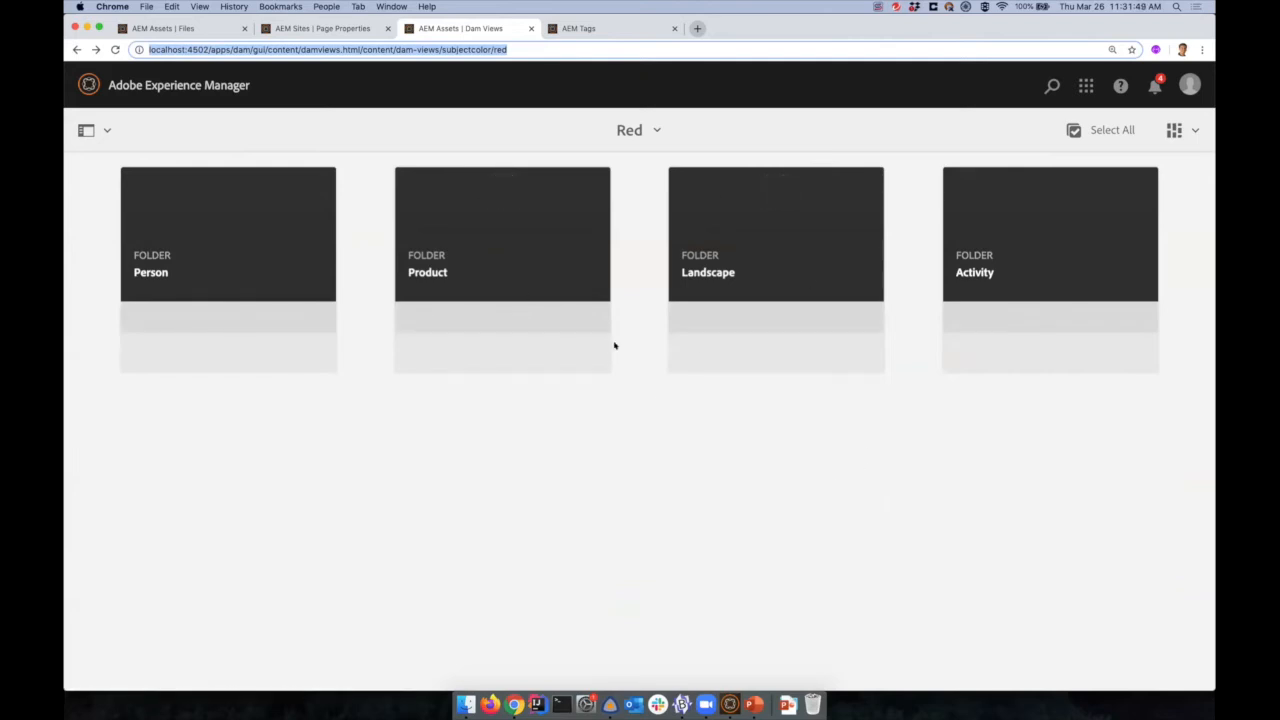
{"action": "left_click", "coordinate": [645, 133]}
{"action": "left_click", "coordinate": [597, 284]}
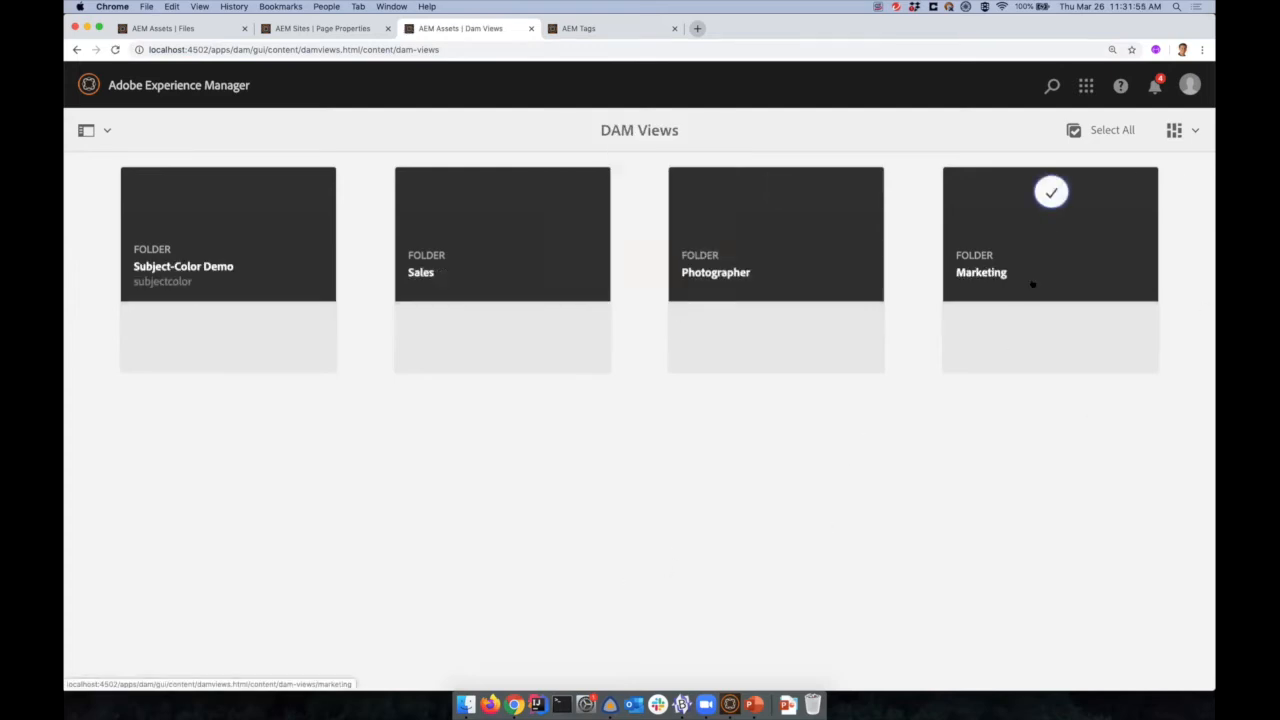
{"action": "left_click", "coordinate": [1087, 245]}
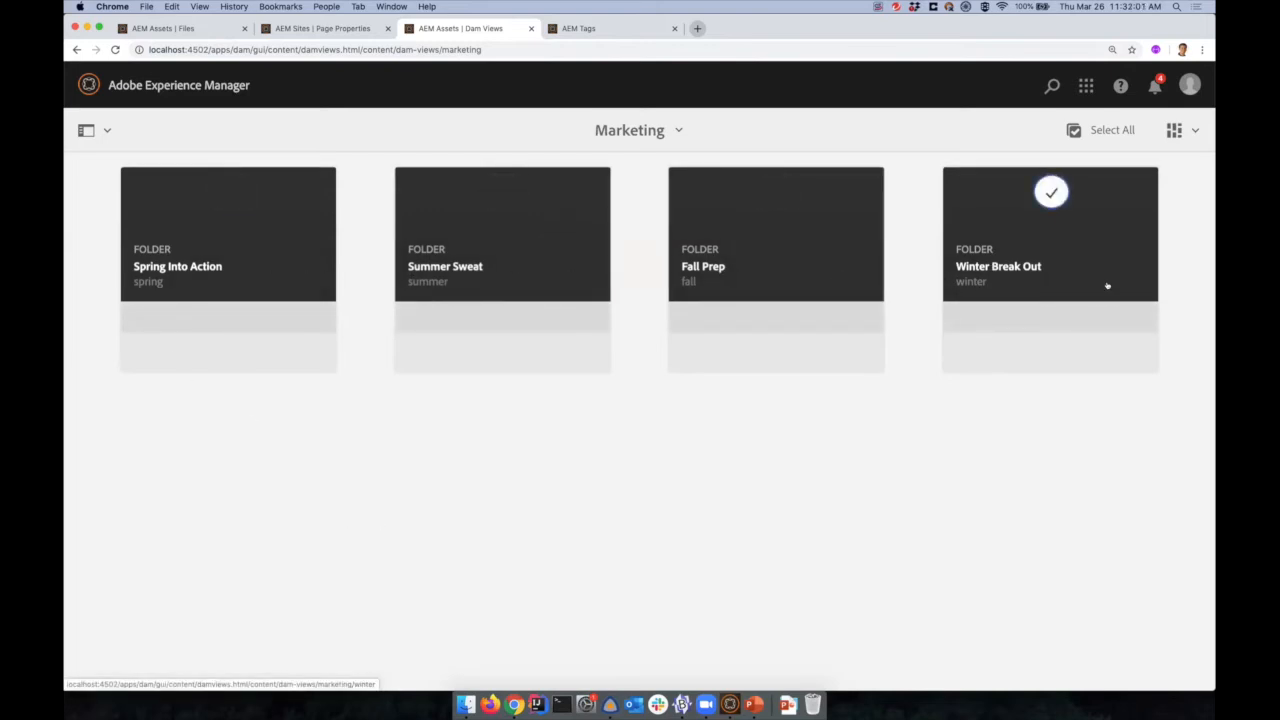
- Browse the Person assets in the 2020 folder of the Summer Sweat campaign
{"action": "left_click", "coordinate": [485, 277]}
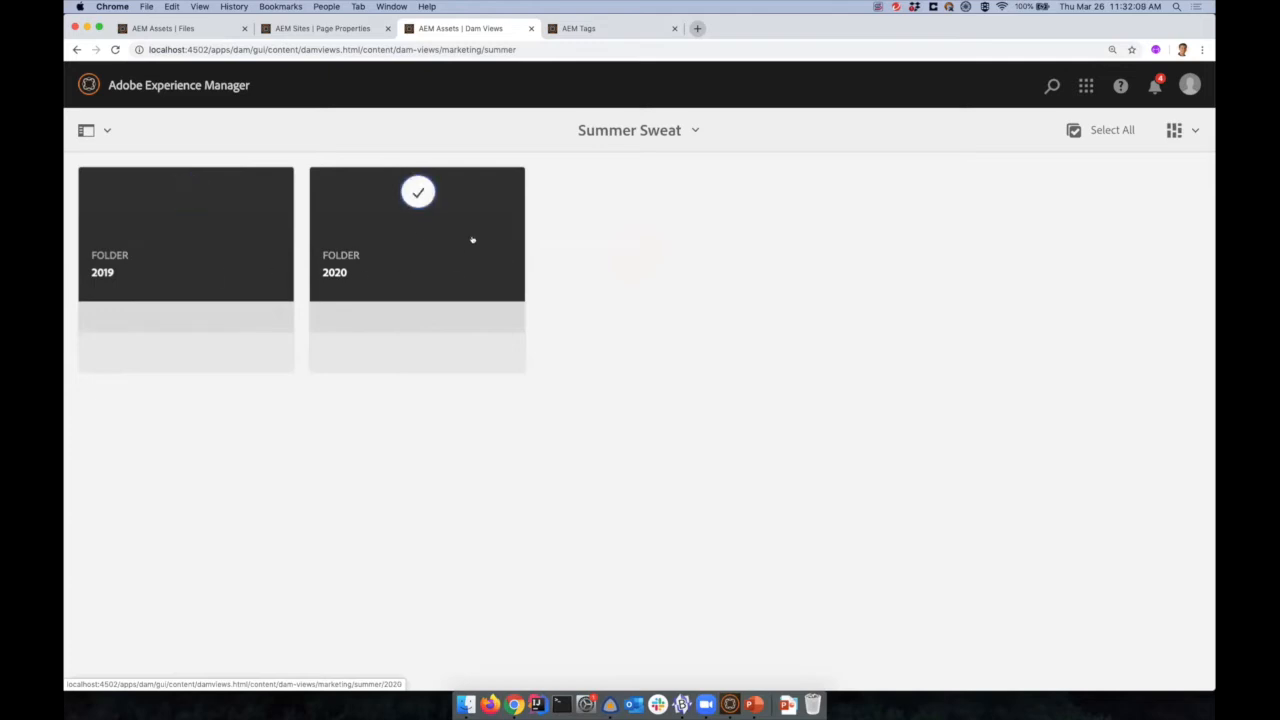
{"action": "left_click", "coordinate": [376, 277]}
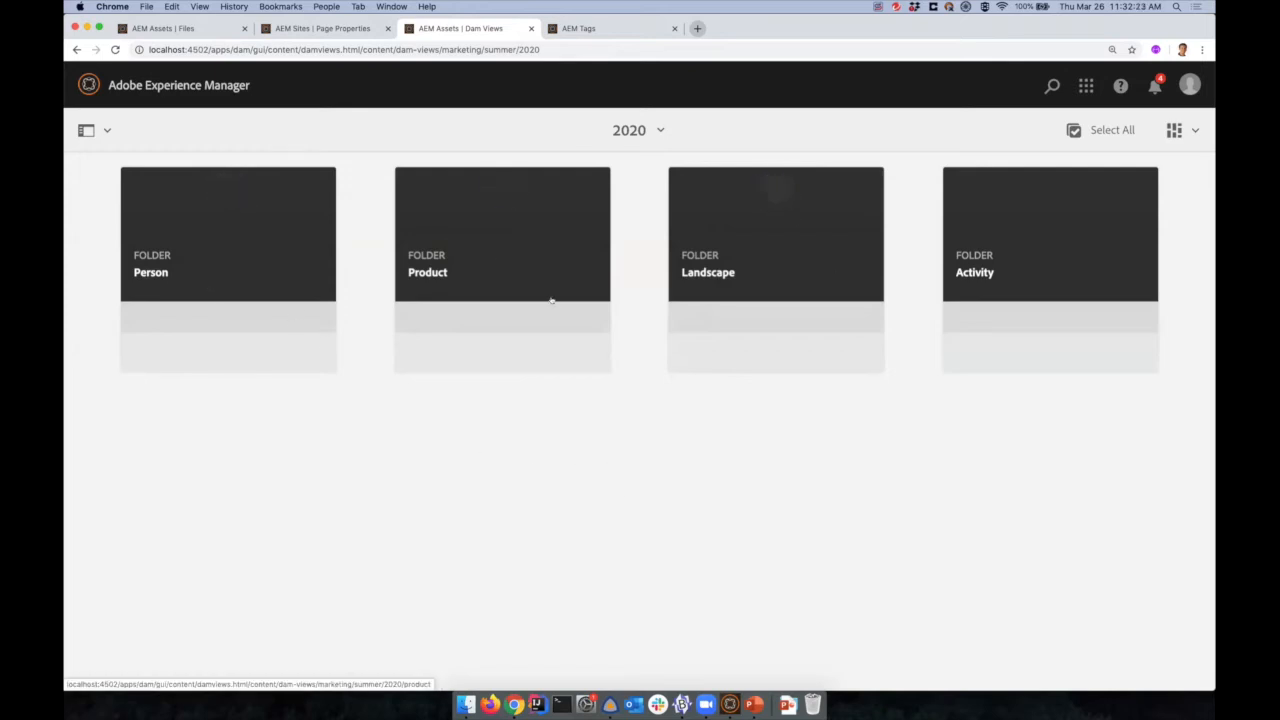
{"action": "left_click", "coordinate": [243, 277]}
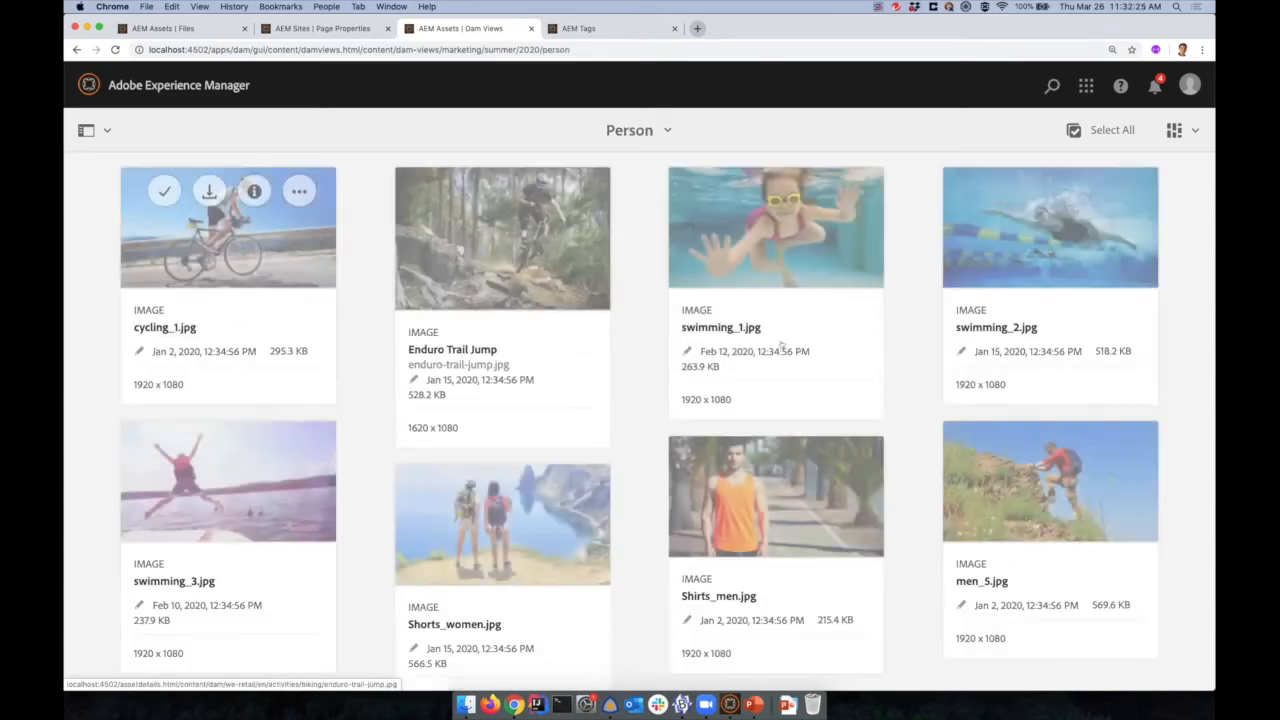
{"action": "scroll", "coordinate": [549, 537], "scroll_direction": "down", "scroll_amount": 1}
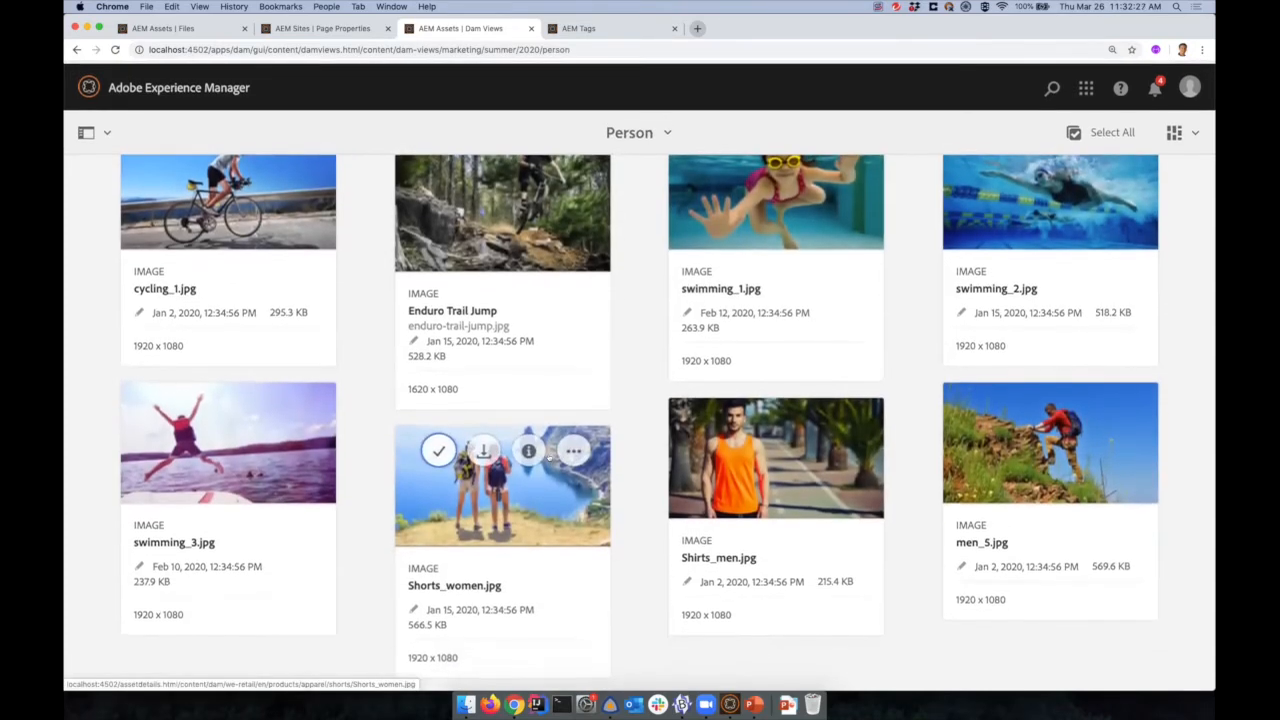
- Go back to Summer Sweat's 2020 folder, browse its Product assets and inspect the virtual path in the page address
{"action": "scroll", "coordinate": [395, 355], "scroll_direction": "left", "scroll_amount": 5}
{"action": "left_click", "coordinate": [440, 290]}
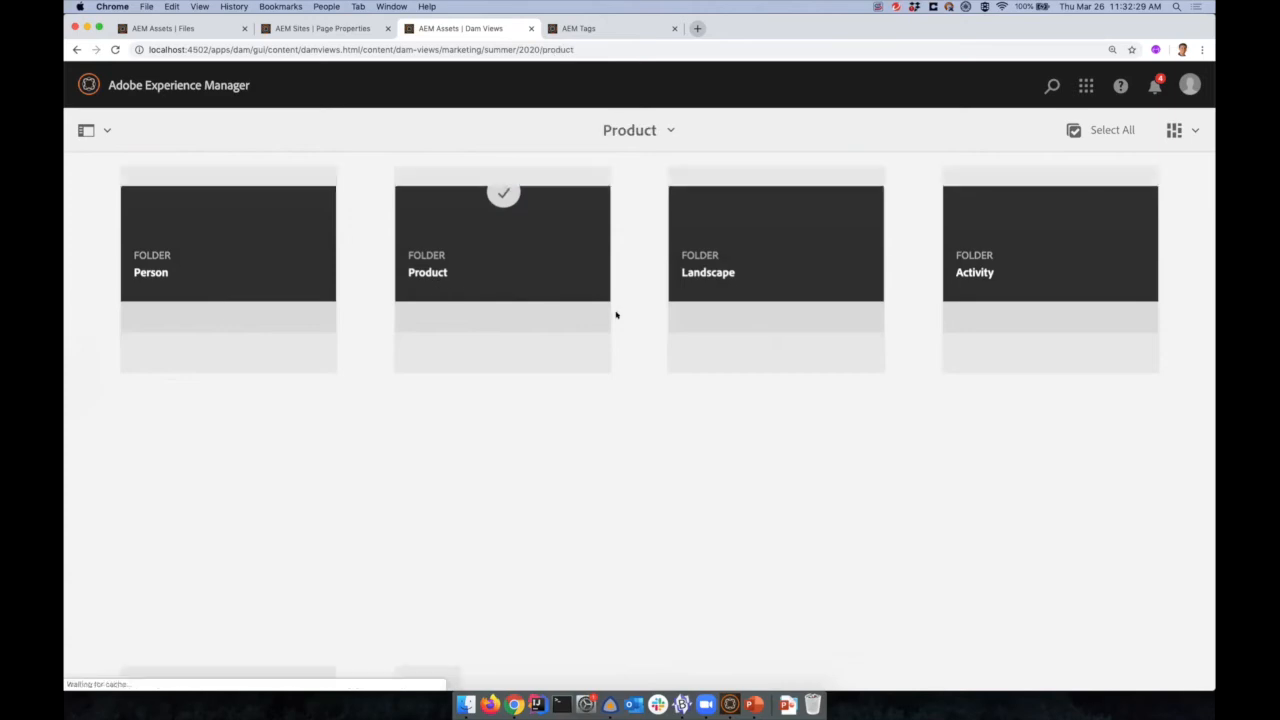
{"action": "scroll", "coordinate": [771, 393], "scroll_direction": "down", "scroll_amount": 10}
{"action": "scroll", "coordinate": [771, 393], "scroll_direction": "up", "scroll_amount": 10}
{"action": "left_click", "coordinate": [501, 49]}
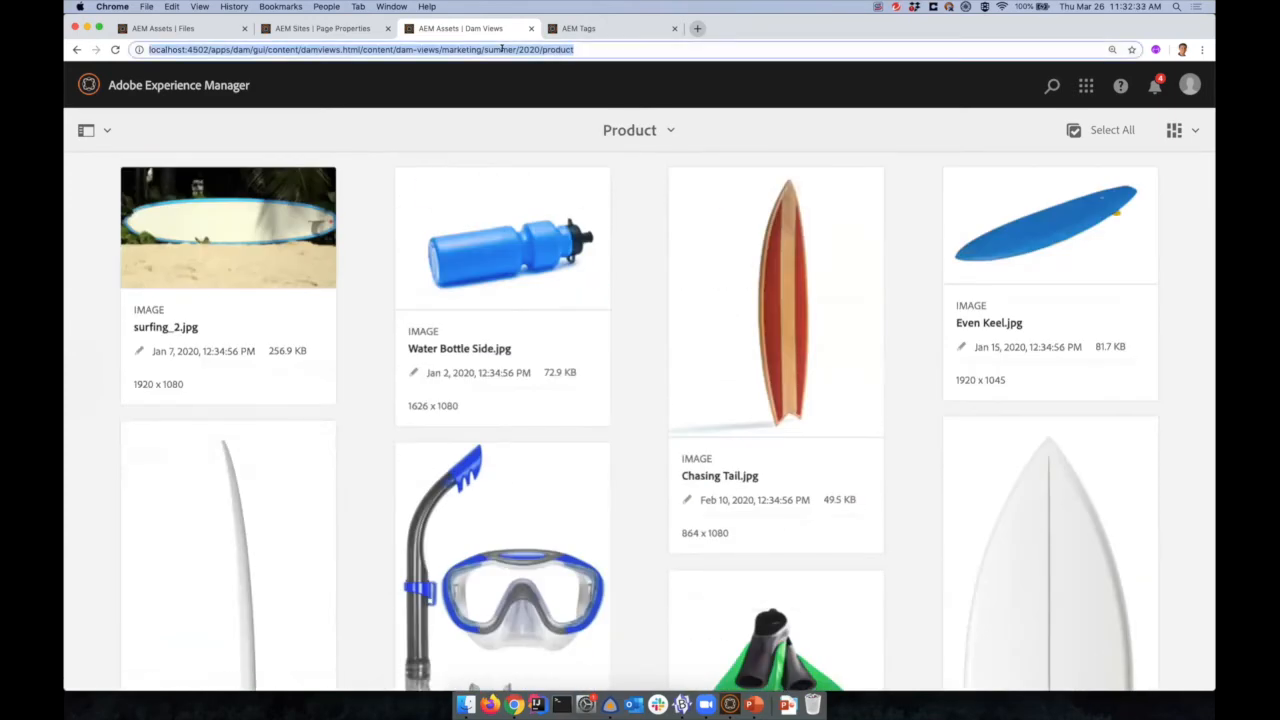
{"action": "left_click", "coordinate": [533, 49]}
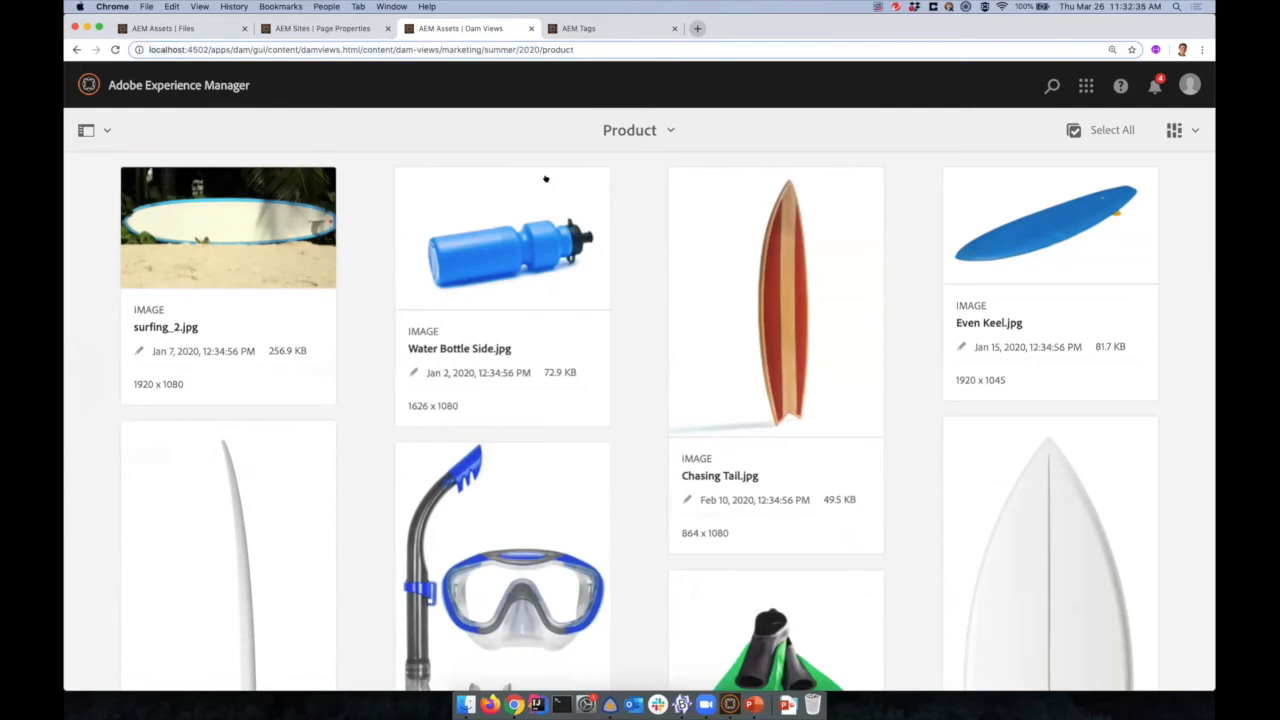
- Return to the DAM Views root and open the 2020 folder of the Photographer view
{"action": "left_click", "coordinate": [633, 124]}
{"action": "left_click", "coordinate": [601, 283]}
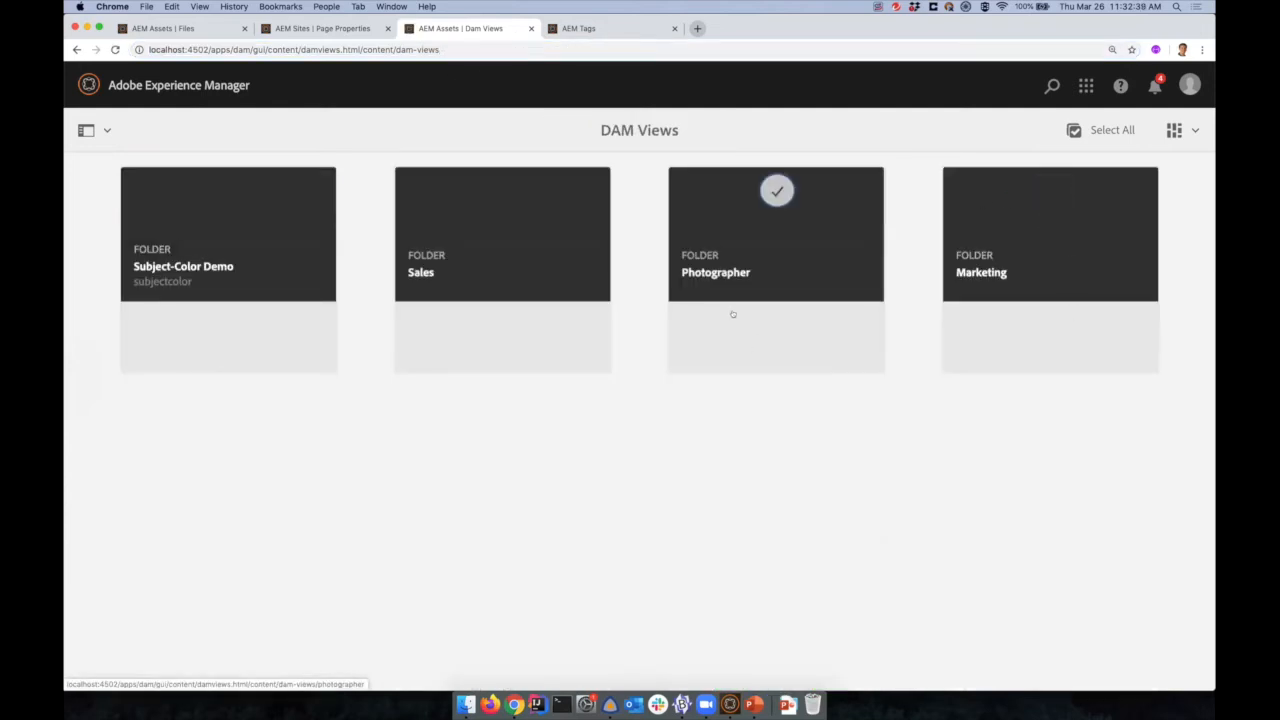
{"action": "left_click", "coordinate": [782, 265]}
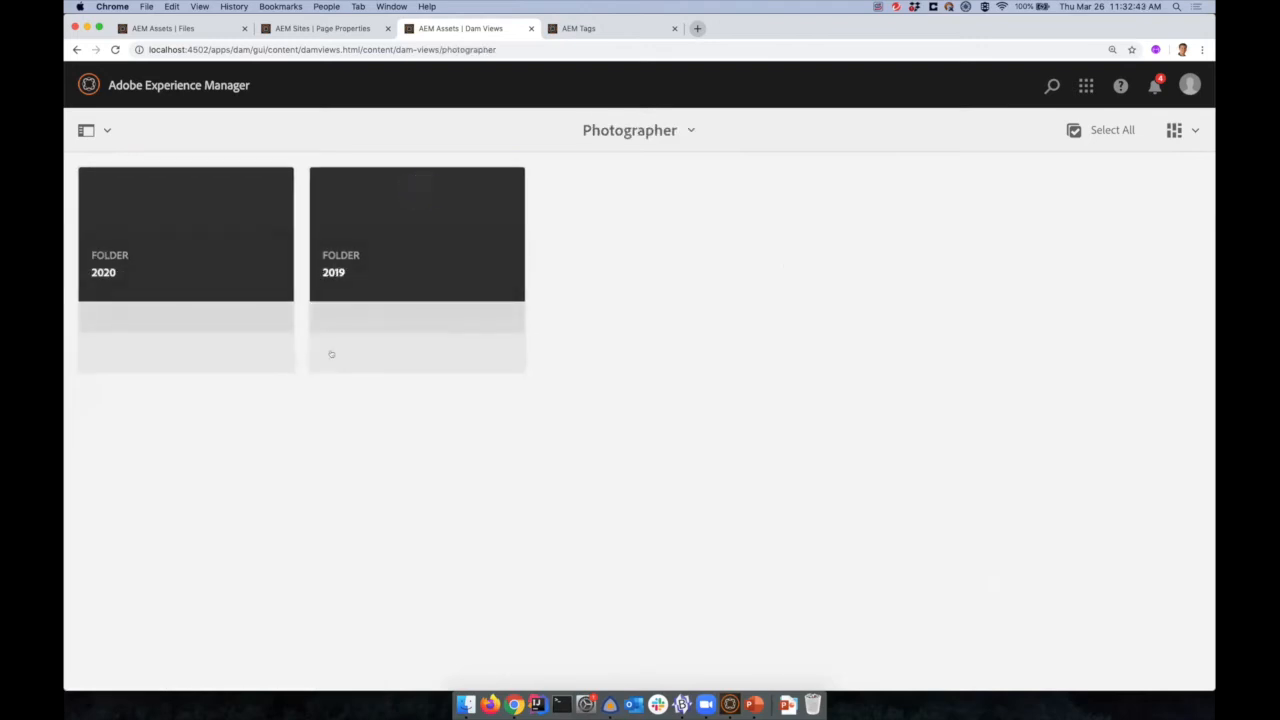
{"action": "left_click", "coordinate": [217, 274]}
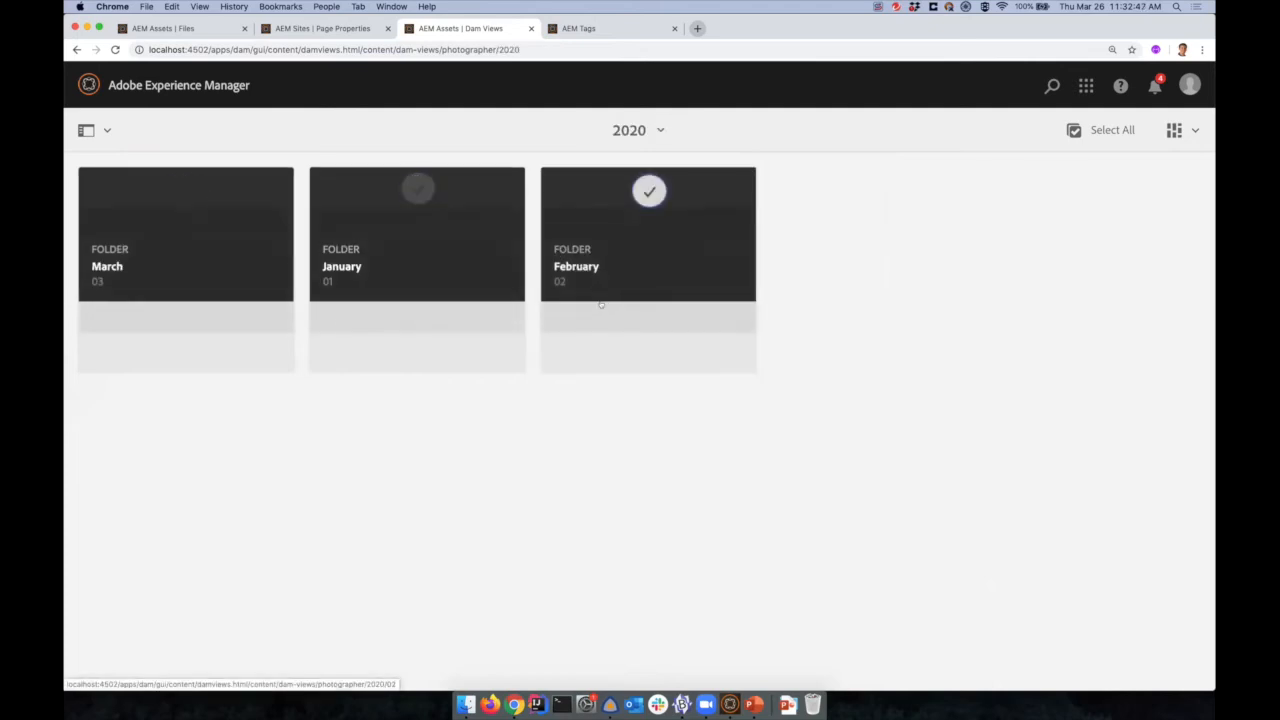
- Browse the Photos assets in the 18 folder of March 2020 in the Photographer view
{"action": "left_click", "coordinate": [200, 277]}
{"action": "left_click", "coordinate": [195, 287]}
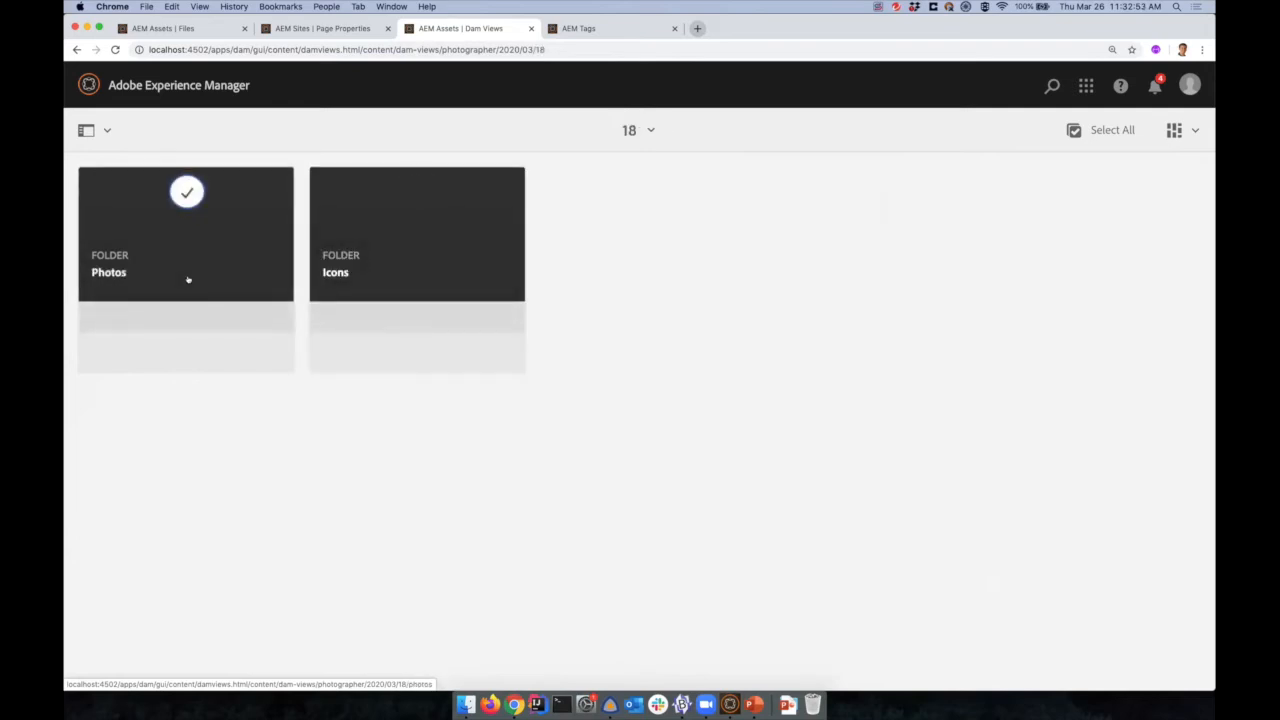
{"action": "left_click", "coordinate": [200, 280]}
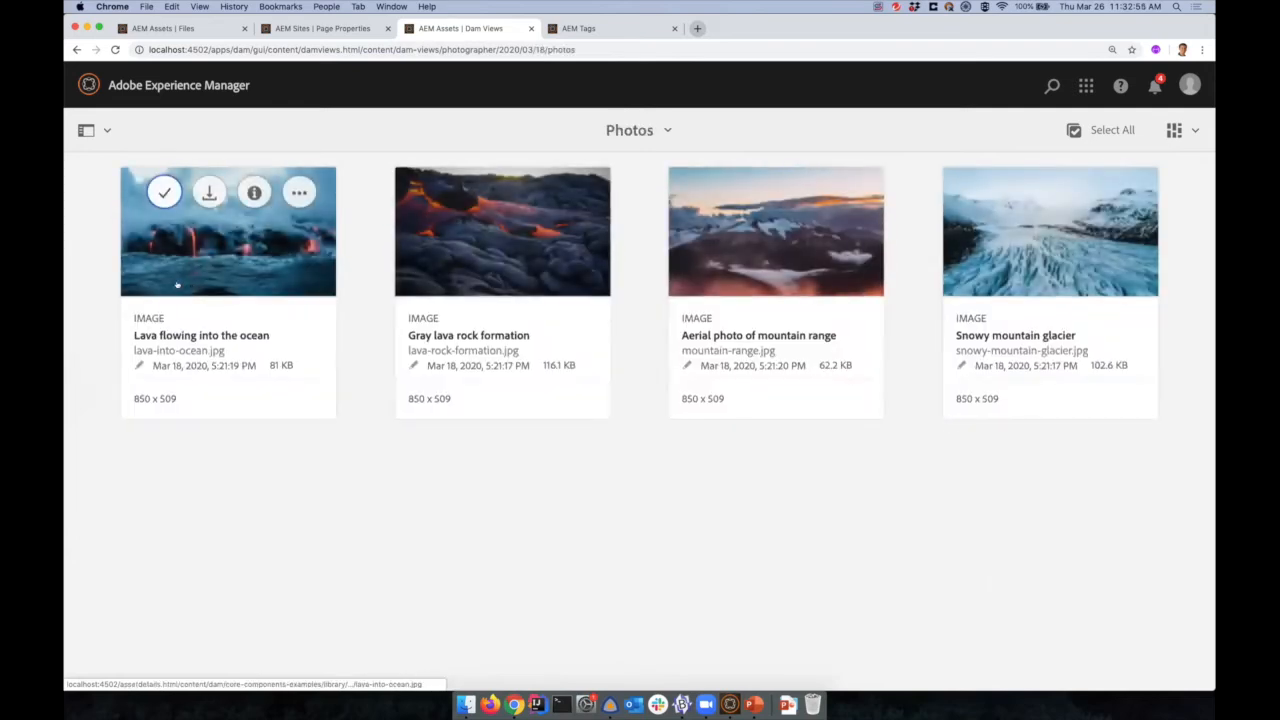
- Go back to the 18 folder and look through its Icons assets
{"action": "key", "text": "super+bracketleft"}
{"action": "left_click", "coordinate": [312, 272]}
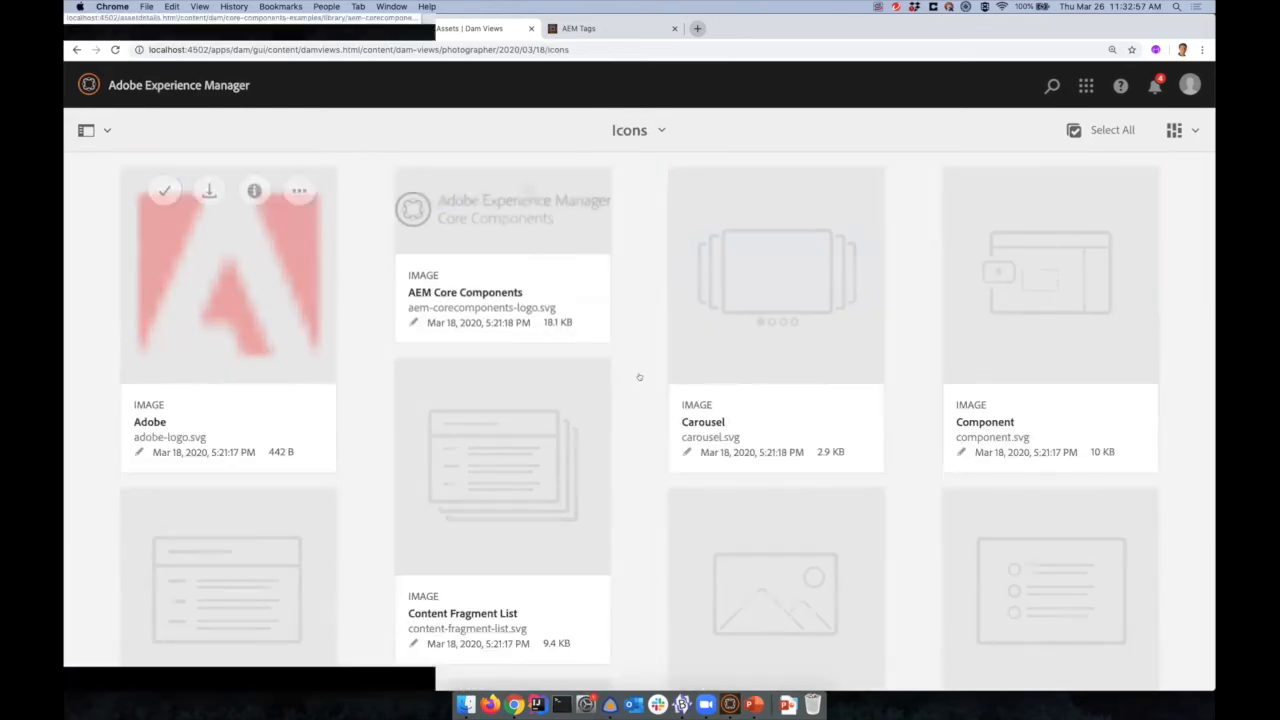
{"action": "scroll", "coordinate": [702, 475], "scroll_direction": "down", "scroll_amount": 10}
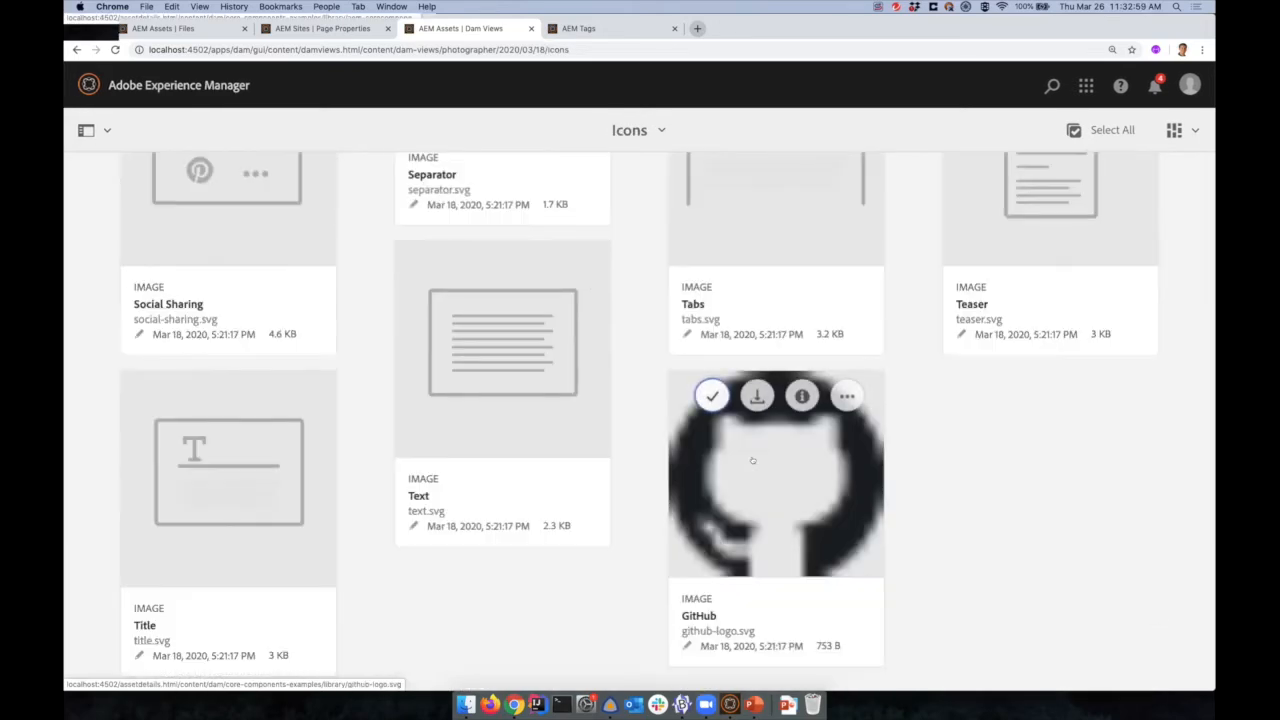
{"action": "scroll", "coordinate": [752, 460], "scroll_direction": "up", "scroll_amount": 10}
- Go back to the Photographer view's 2020 folder and browse the Photos assets of January 15
{"action": "scroll", "coordinate": [752, 459], "scroll_direction": "left", "scroll_amount": 5}
{"action": "scroll", "coordinate": [752, 457], "scroll_direction": "left", "scroll_amount": 5}
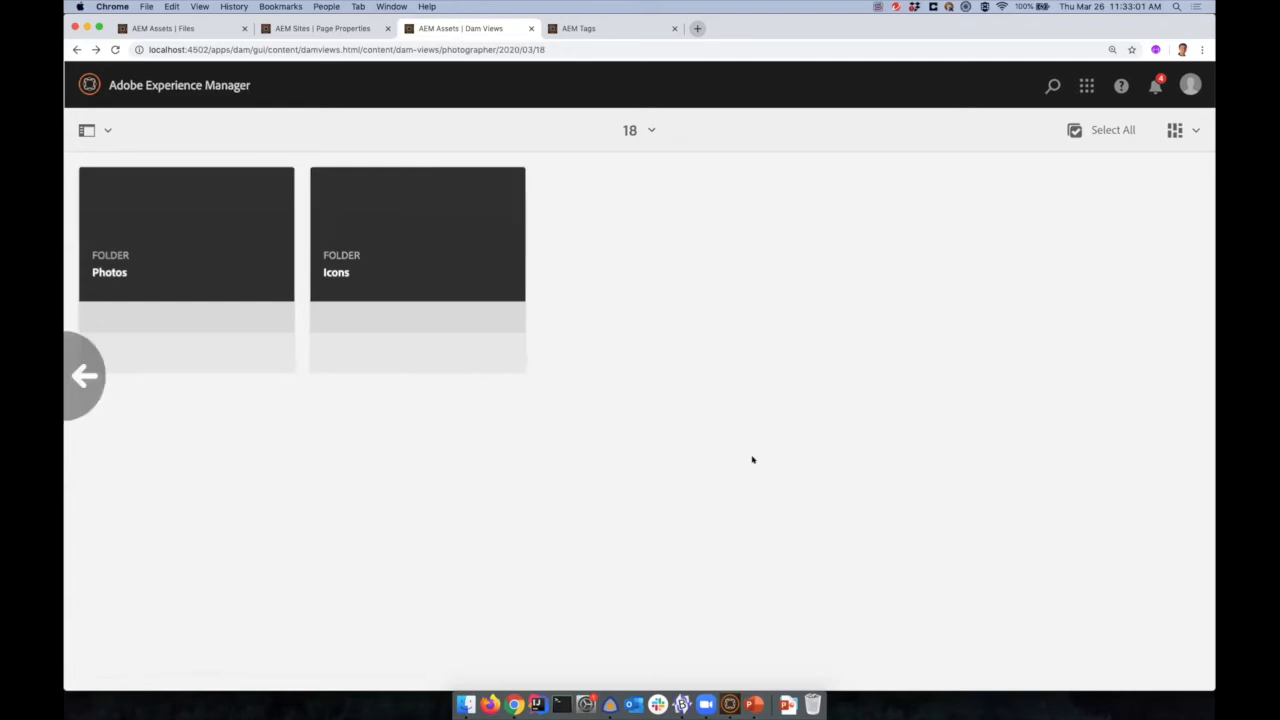
{"action": "scroll", "coordinate": [566, 408], "scroll_direction": "left", "scroll_amount": 5}
{"action": "left_click", "coordinate": [443, 265]}
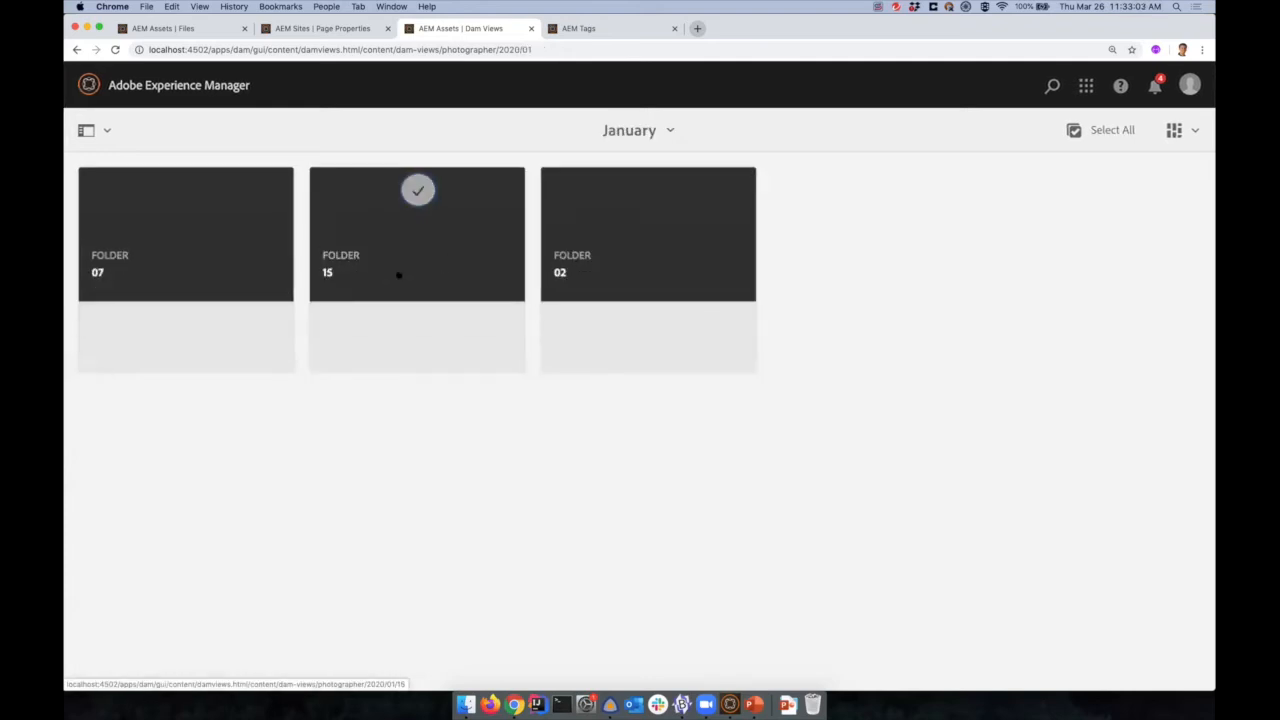
{"action": "left_click", "coordinate": [366, 277]}
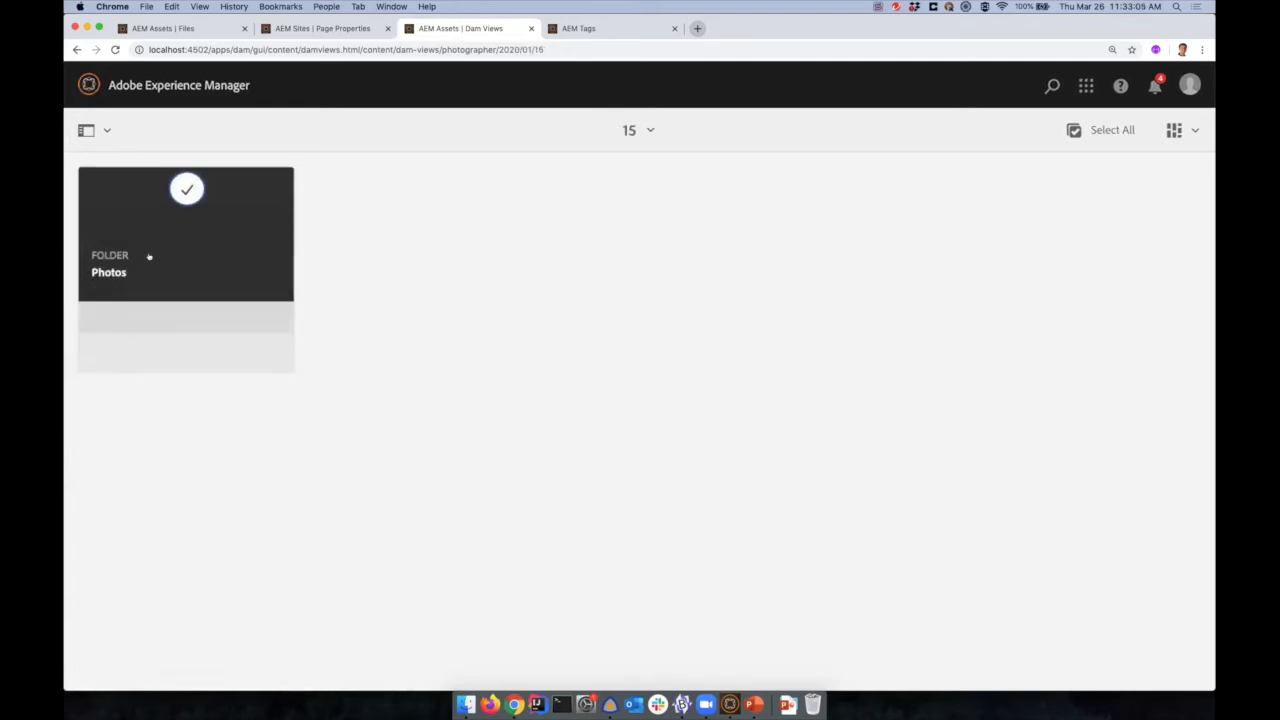
{"action": "left_click", "coordinate": [197, 278]}
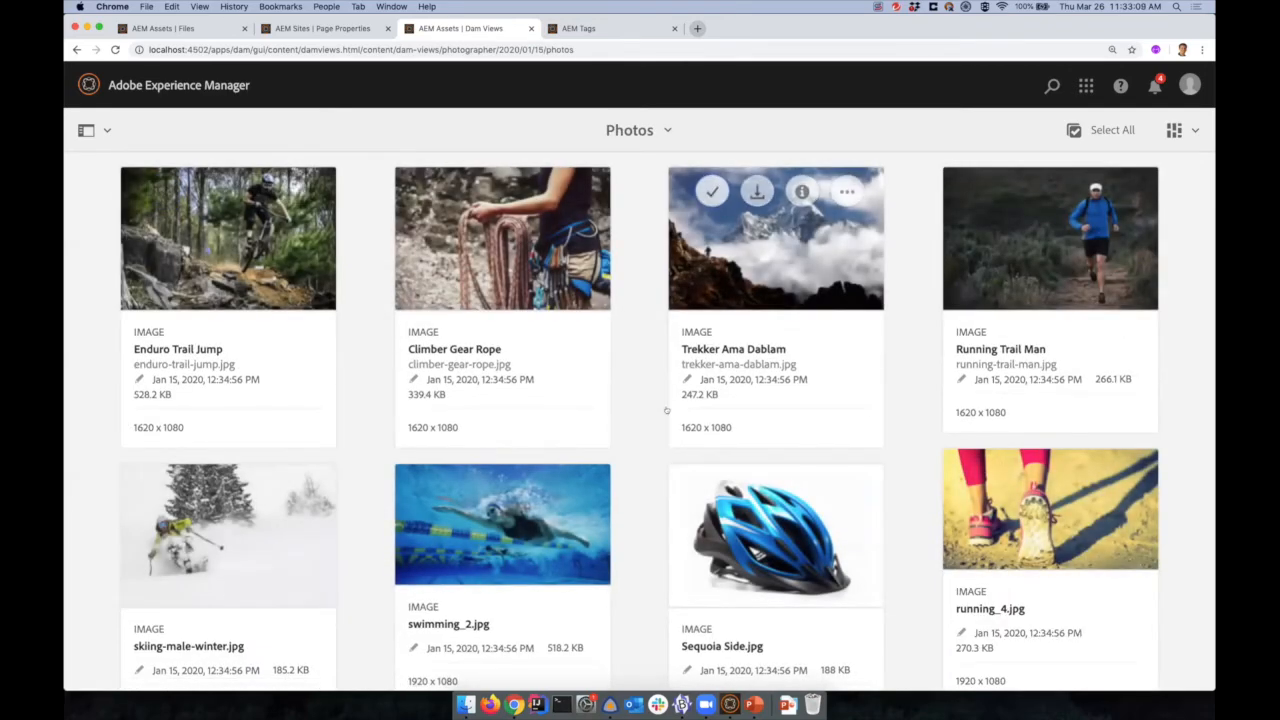
- Return to the DAM Views root and open the Sales view
{"action": "left_click", "coordinate": [635, 130]}
{"action": "left_click", "coordinate": [622, 312]}
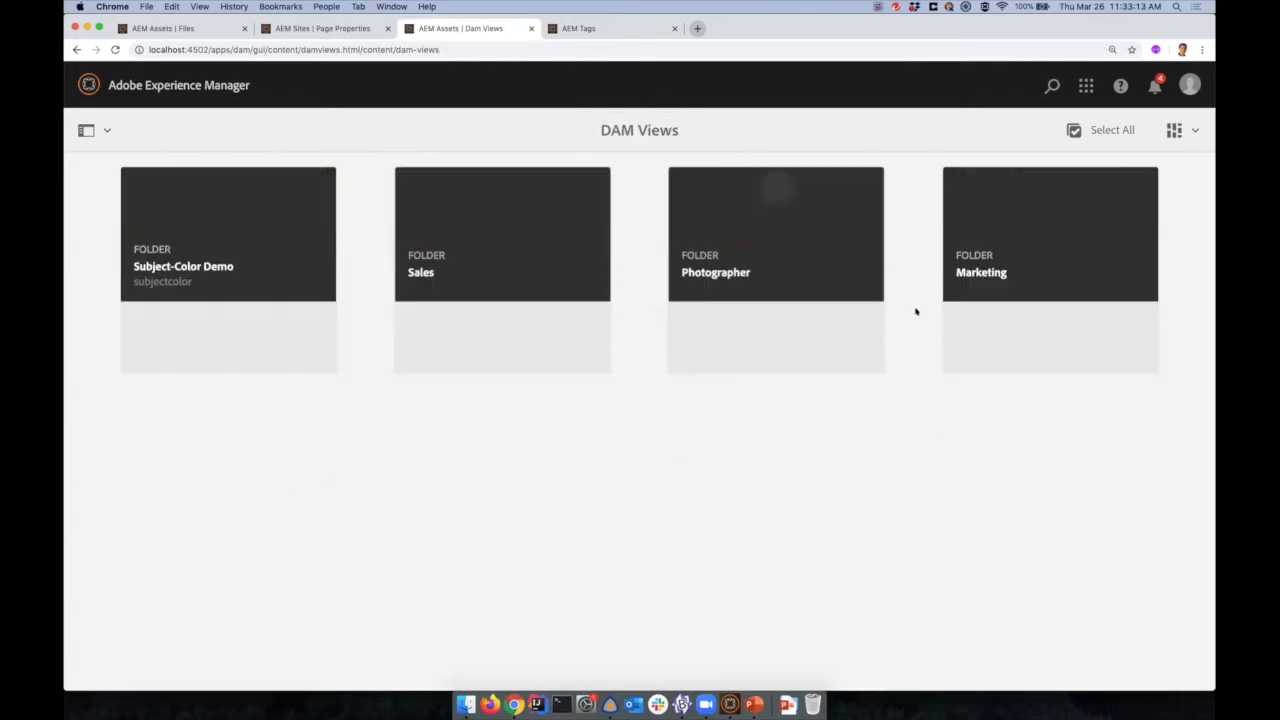
{"action": "left_click", "coordinate": [521, 295]}
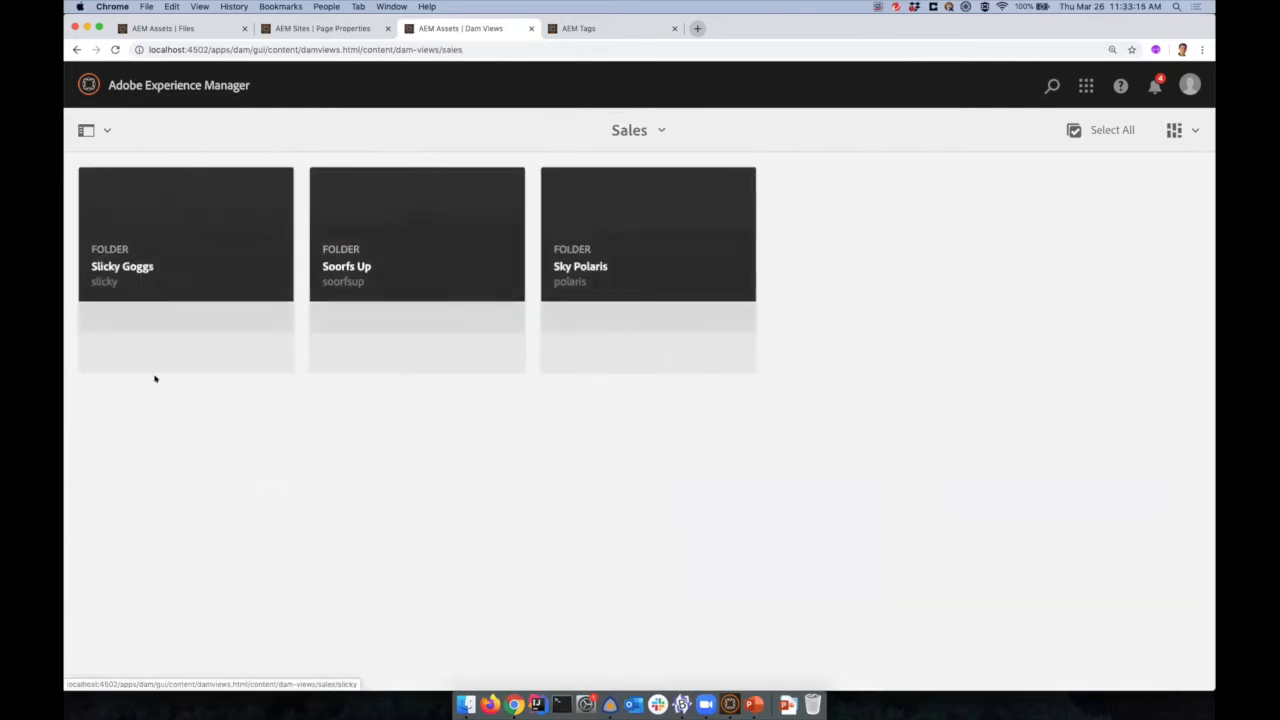
{"action": "mouse_move", "coordinate": [271, 299]}
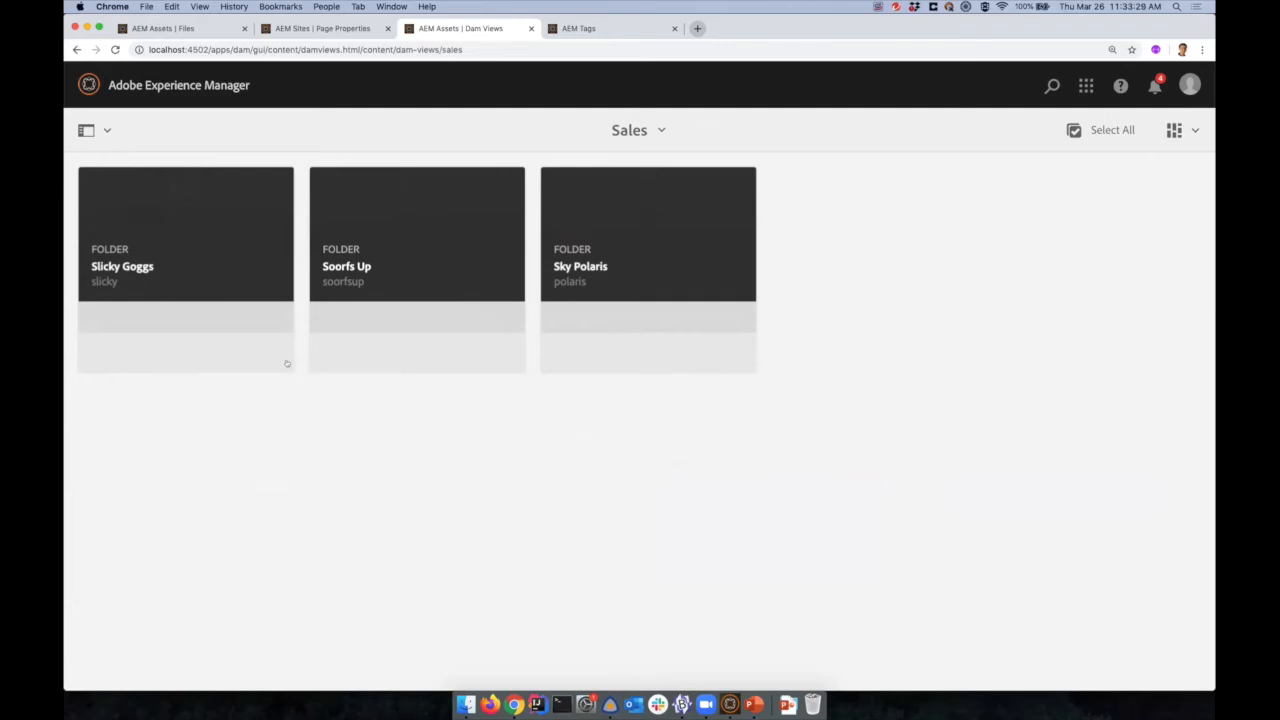
- Browse the Sales Sheets and Images folders of the Slicky Goggs product
{"action": "left_click", "coordinate": [218, 270]}
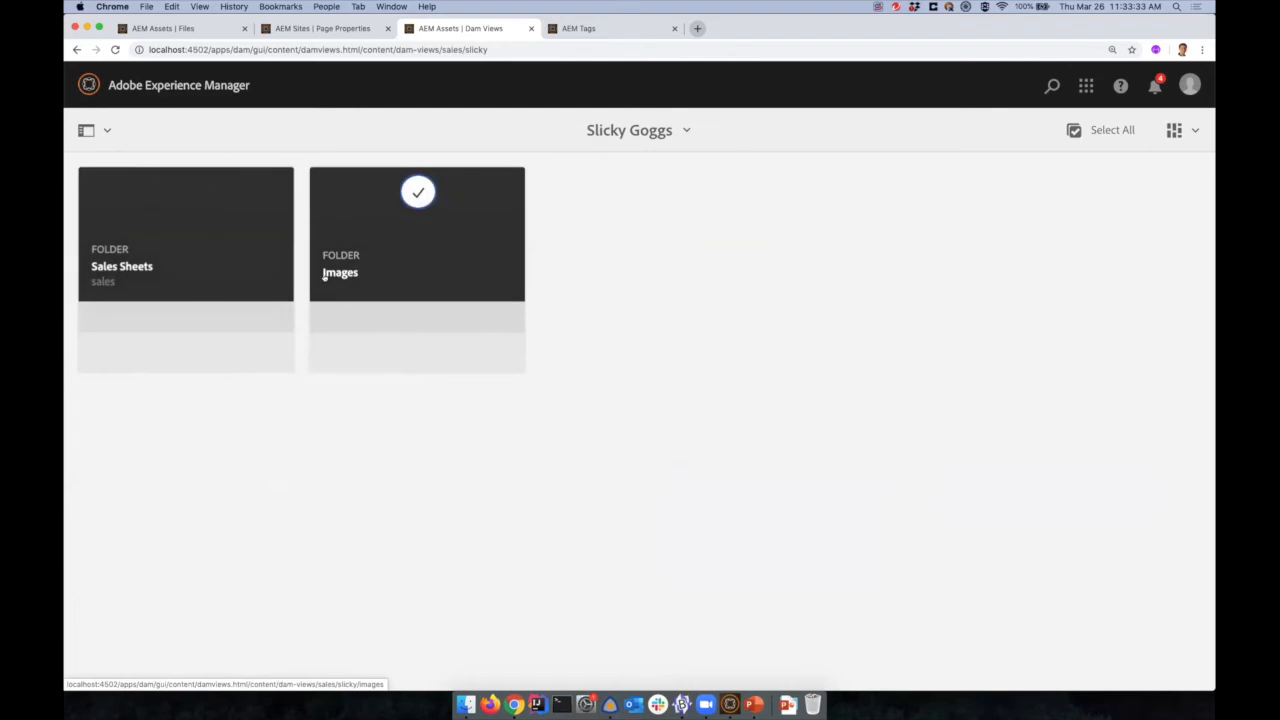
{"action": "left_click", "coordinate": [222, 270]}
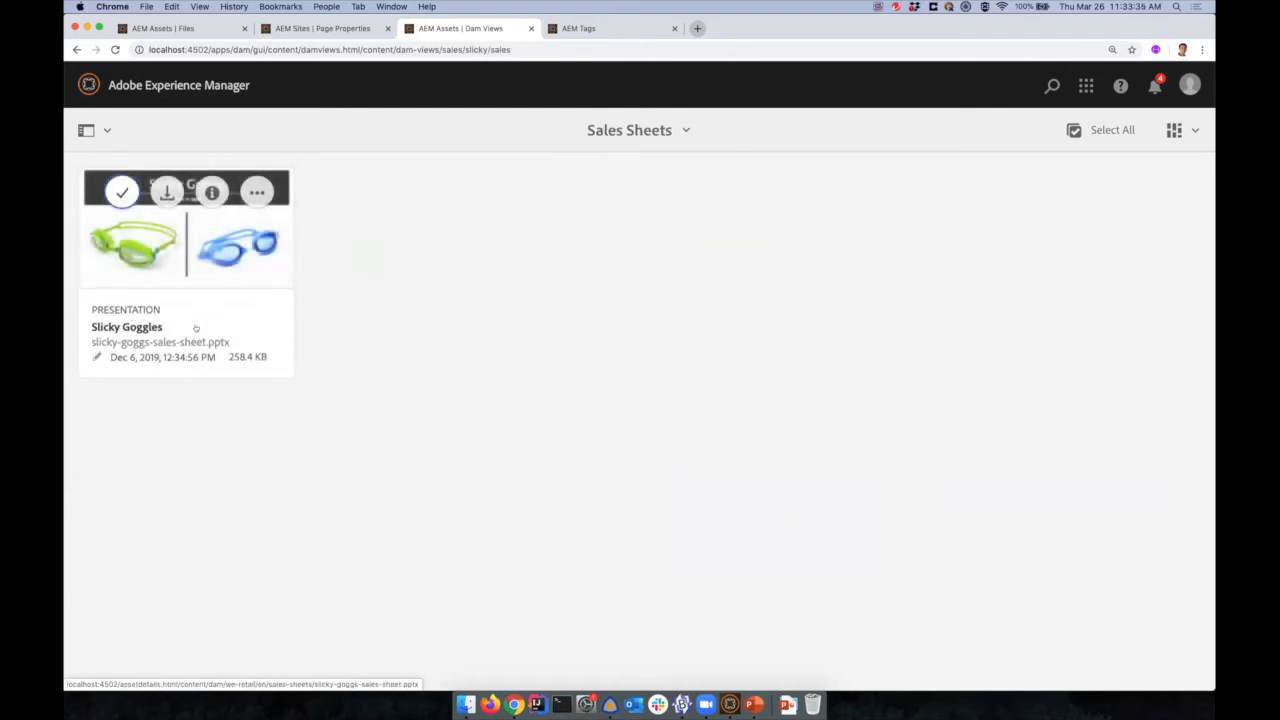
{"action": "key", "text": "super+bracketleft"}
{"action": "left_click", "coordinate": [386, 257]}
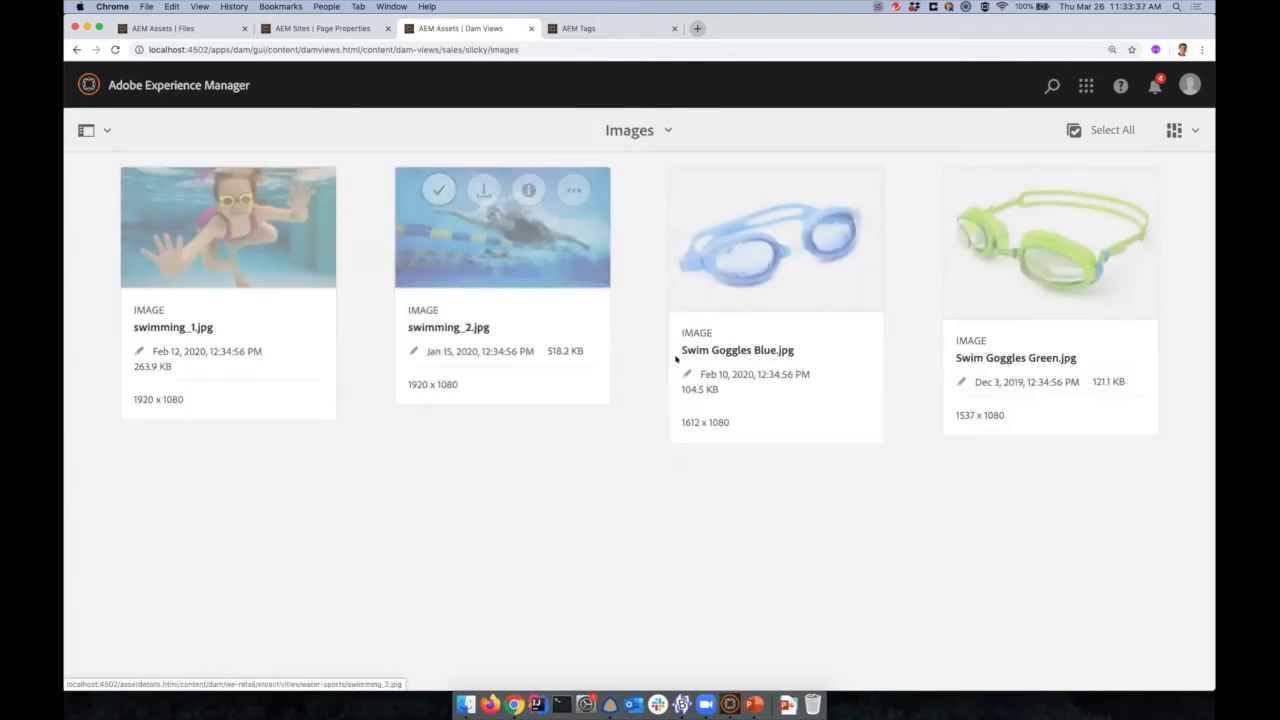
- Browse the Sales Sheets and Other folders of the Soorfs Up product and return to the Sales view
{"action": "scroll", "coordinate": [356, 412], "scroll_direction": "left", "scroll_amount": 5}
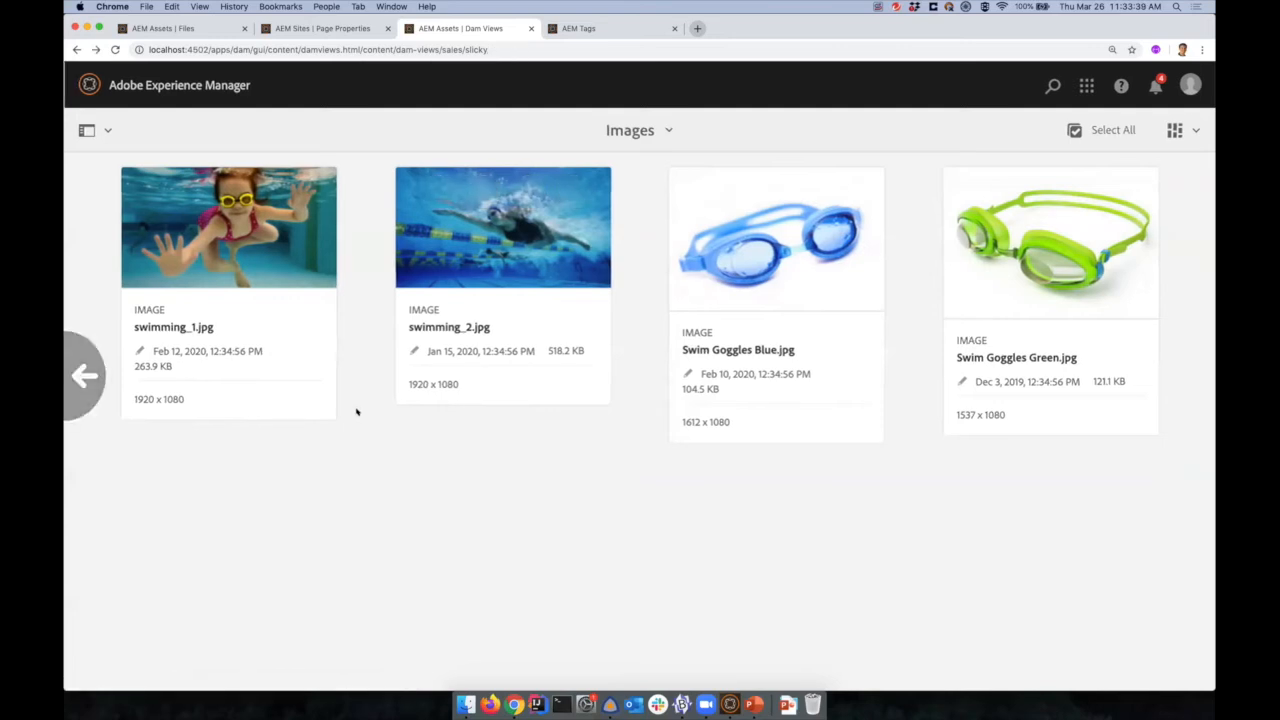
{"action": "scroll", "coordinate": [356, 412], "scroll_direction": "left", "scroll_amount": 5}
{"action": "left_click", "coordinate": [387, 261]}
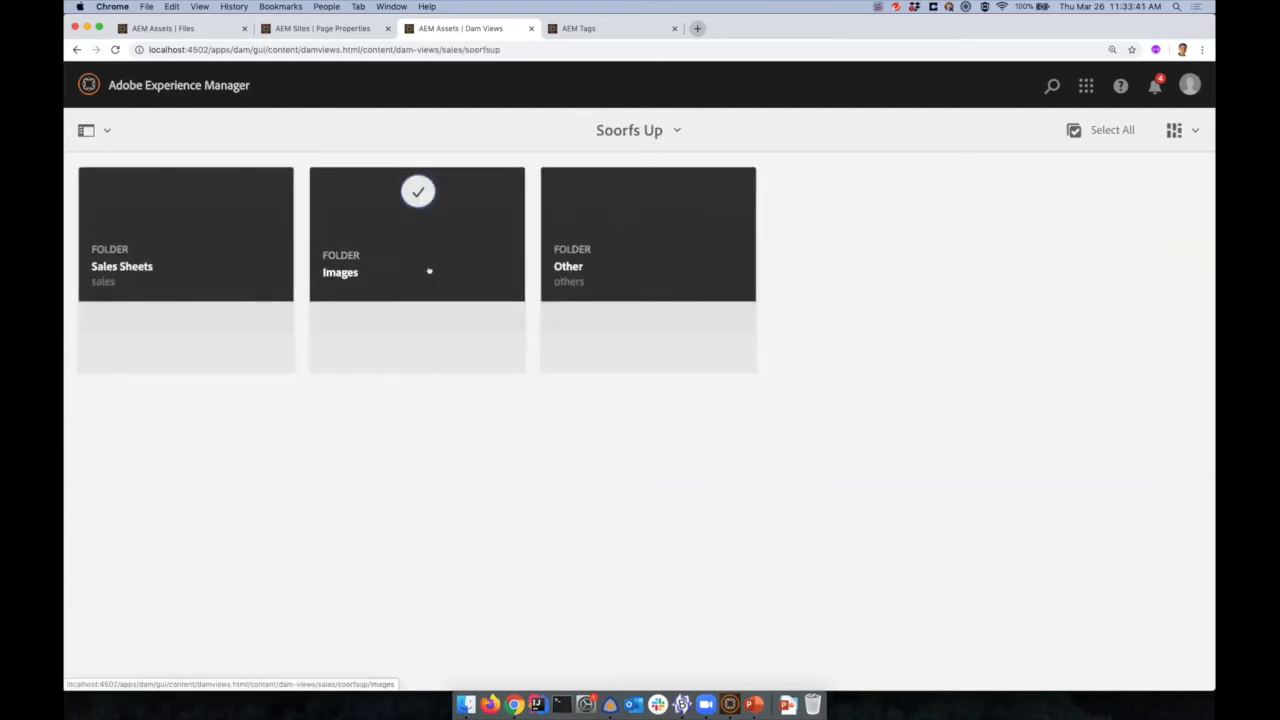
{"action": "left_click", "coordinate": [151, 286]}
{"action": "scroll", "coordinate": [147, 288], "scroll_direction": "left", "scroll_amount": 5}
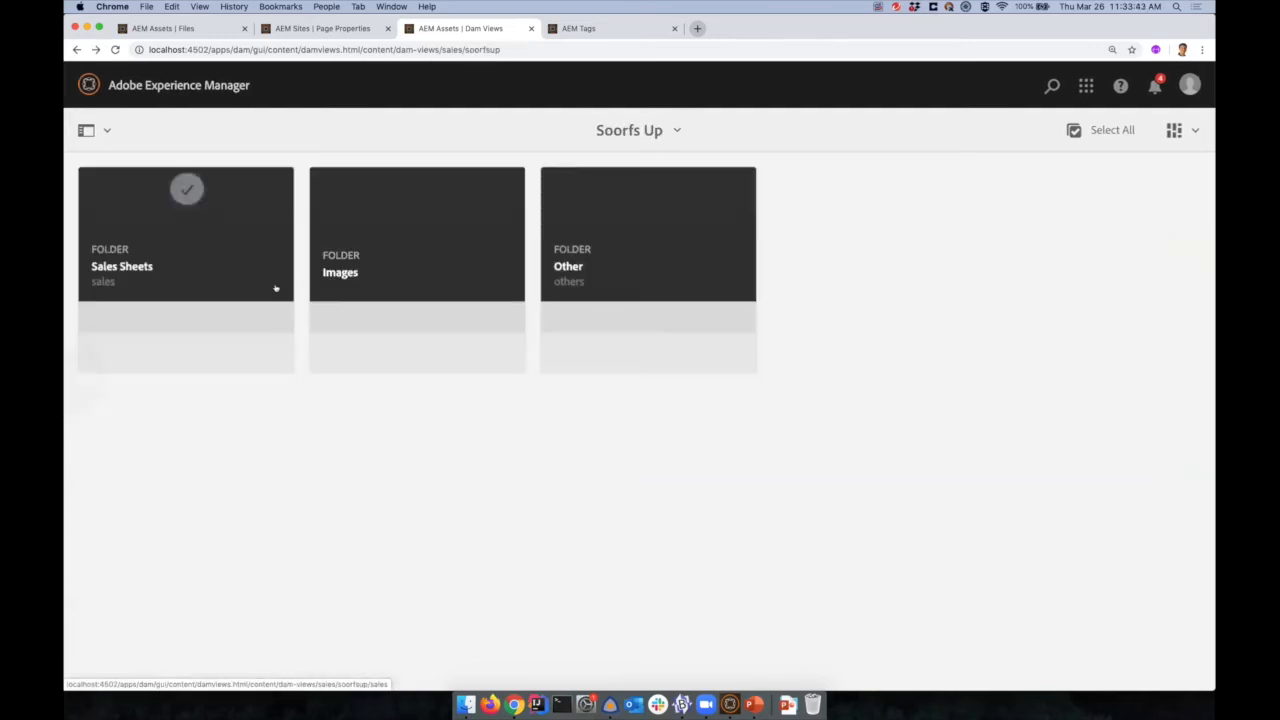
{"action": "left_click", "coordinate": [645, 266]}
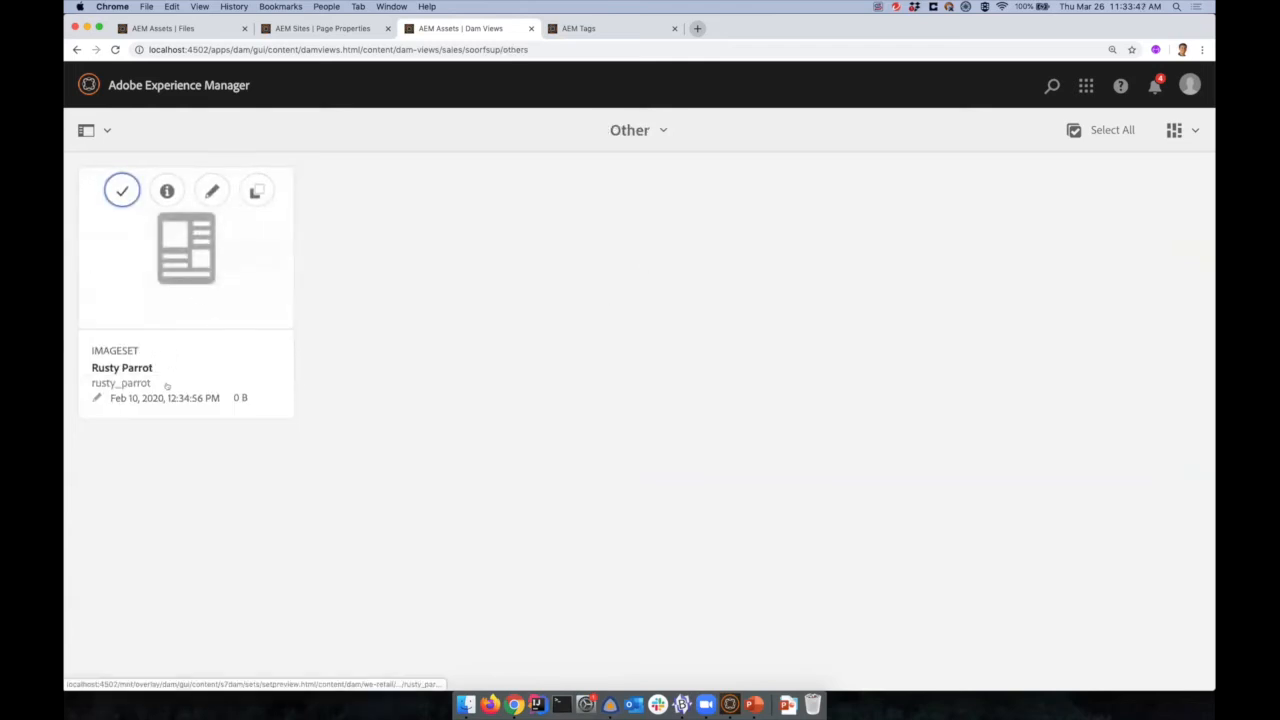
{"action": "scroll", "coordinate": [167, 386], "scroll_direction": "left", "scroll_amount": 5}
{"action": "scroll", "coordinate": [260, 346], "scroll_direction": "left", "scroll_amount": 5}
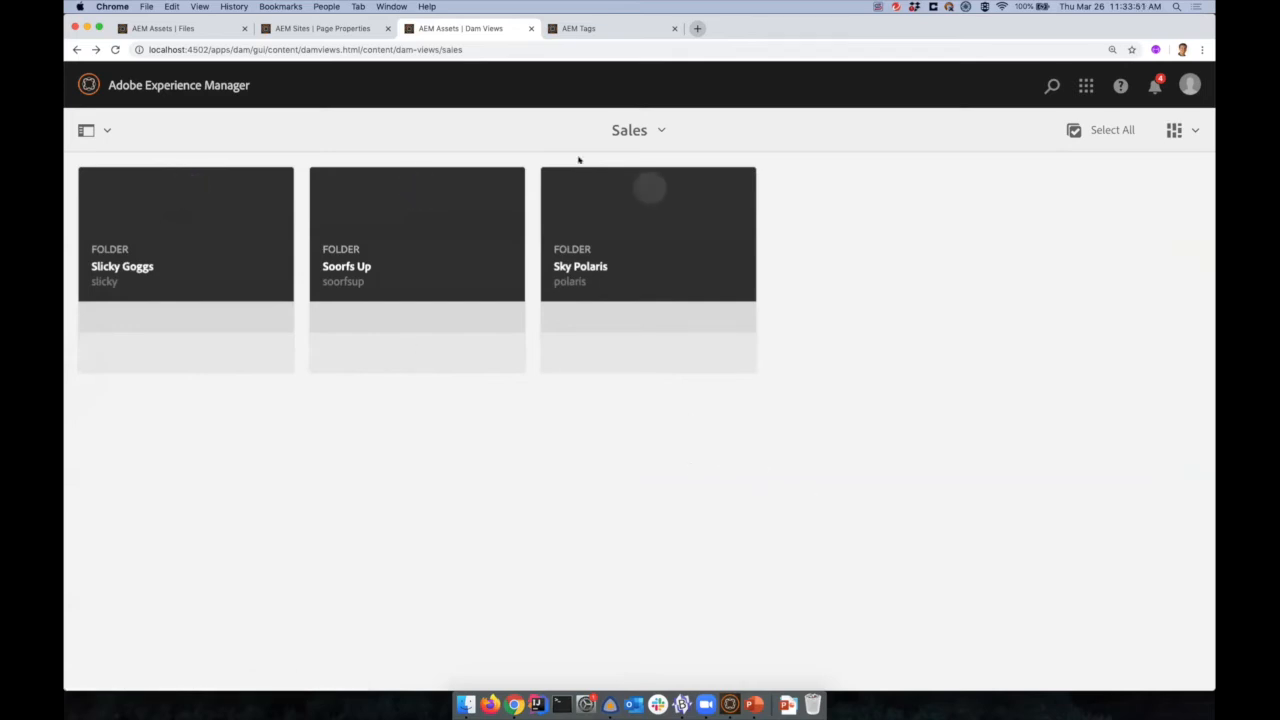
- Open the DAM Views properties of the Photographer page in AEM Sites and review its folder grouping rules
{"action": "left_click", "coordinate": [319, 30]}
{"action": "scroll", "coordinate": [431, 231], "scroll_direction": "up", "scroll_amount": 3}
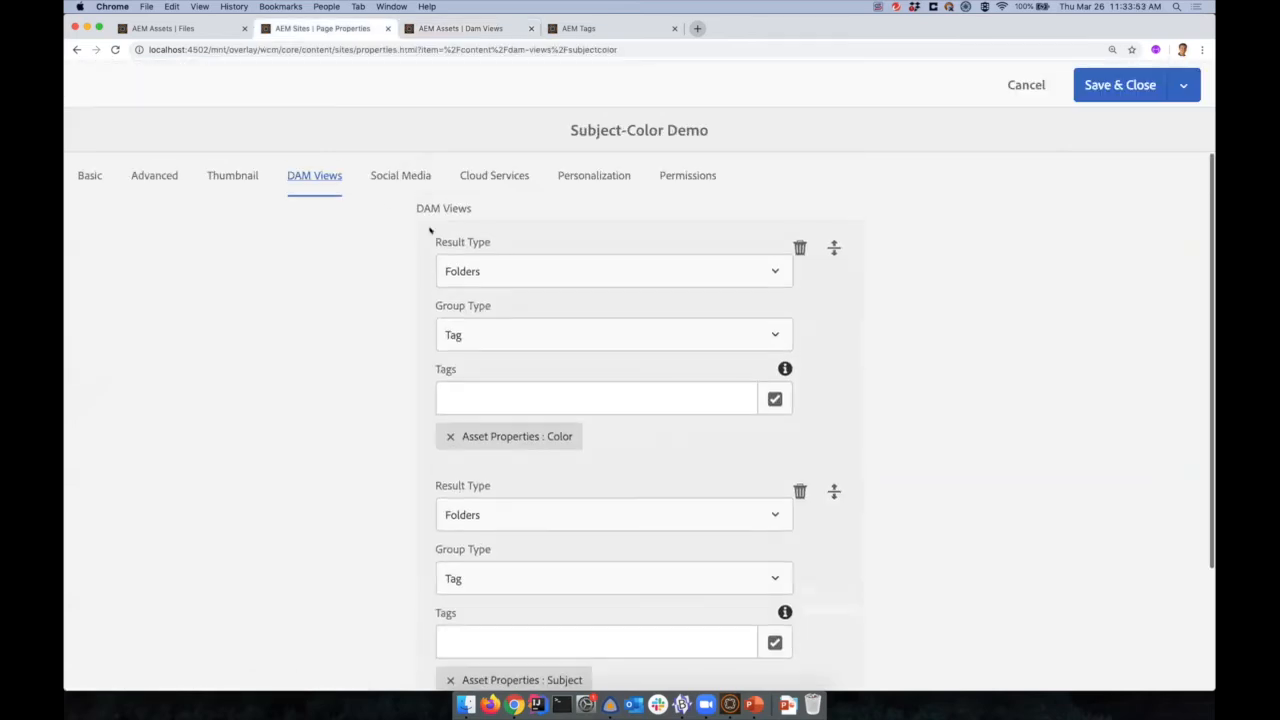
{"action": "left_click", "coordinate": [78, 49]}
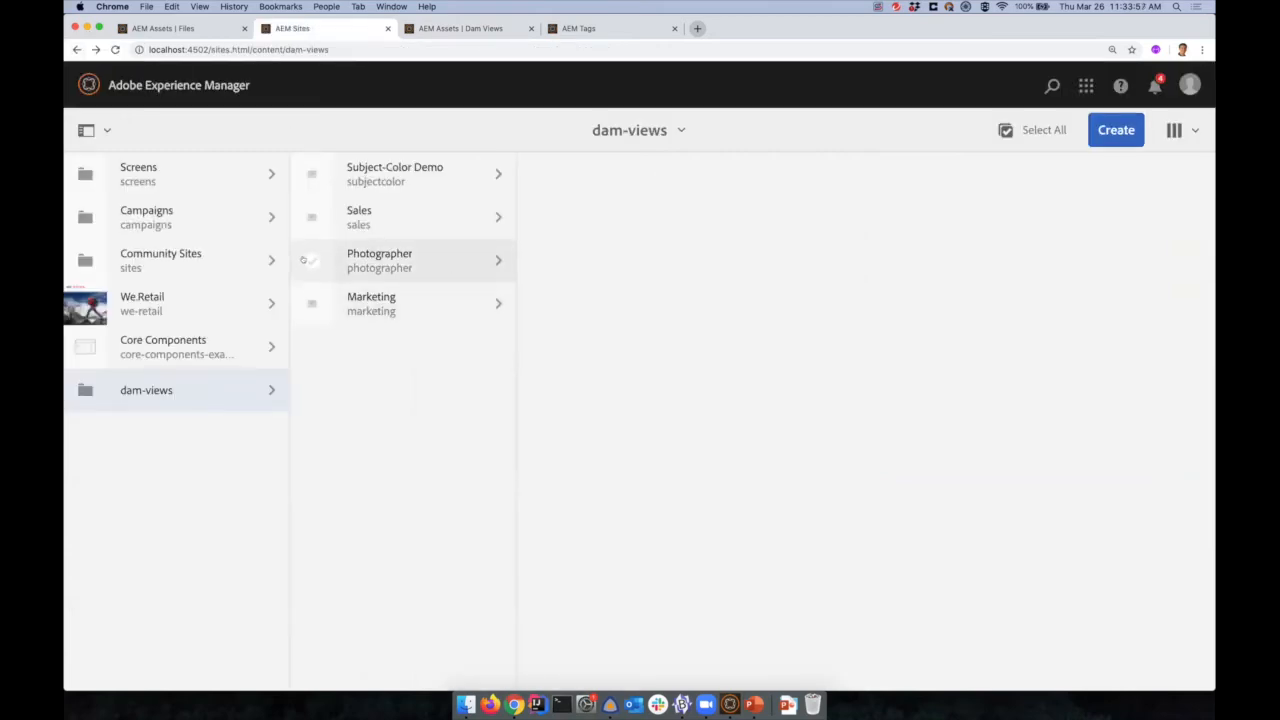
{"action": "left_click", "coordinate": [311, 260]}
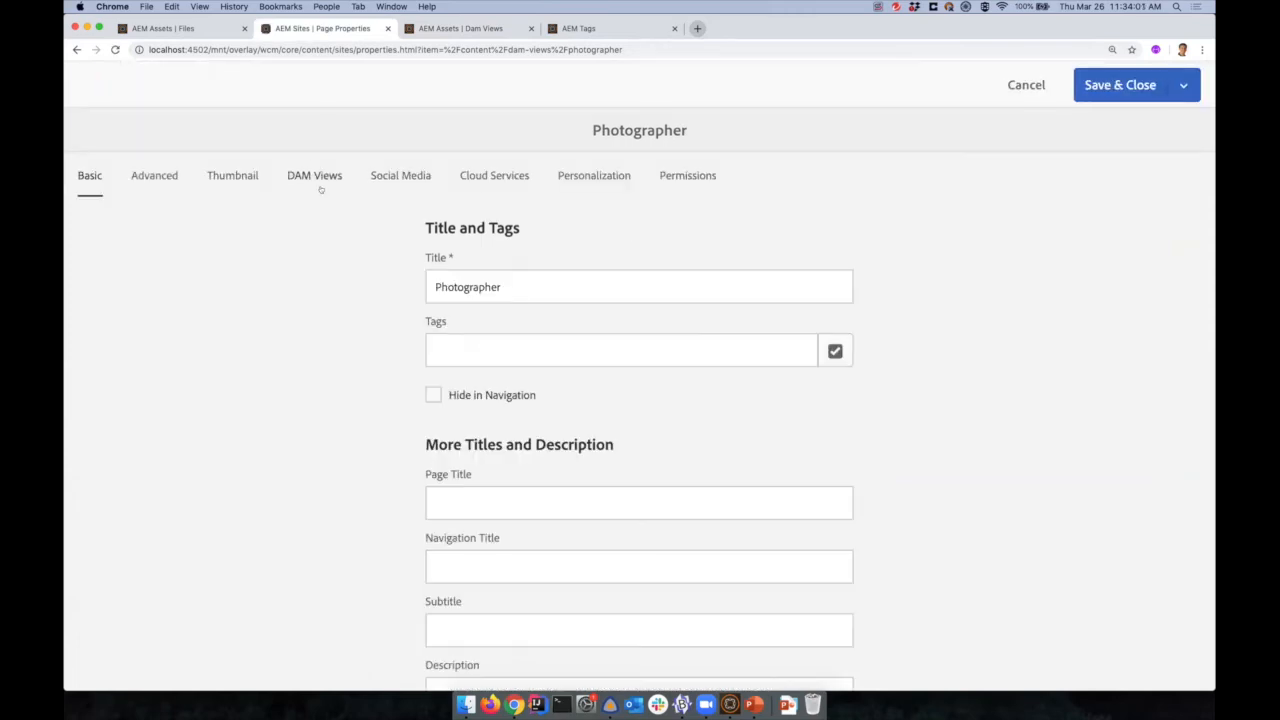
{"action": "left_click", "coordinate": [304, 177]}
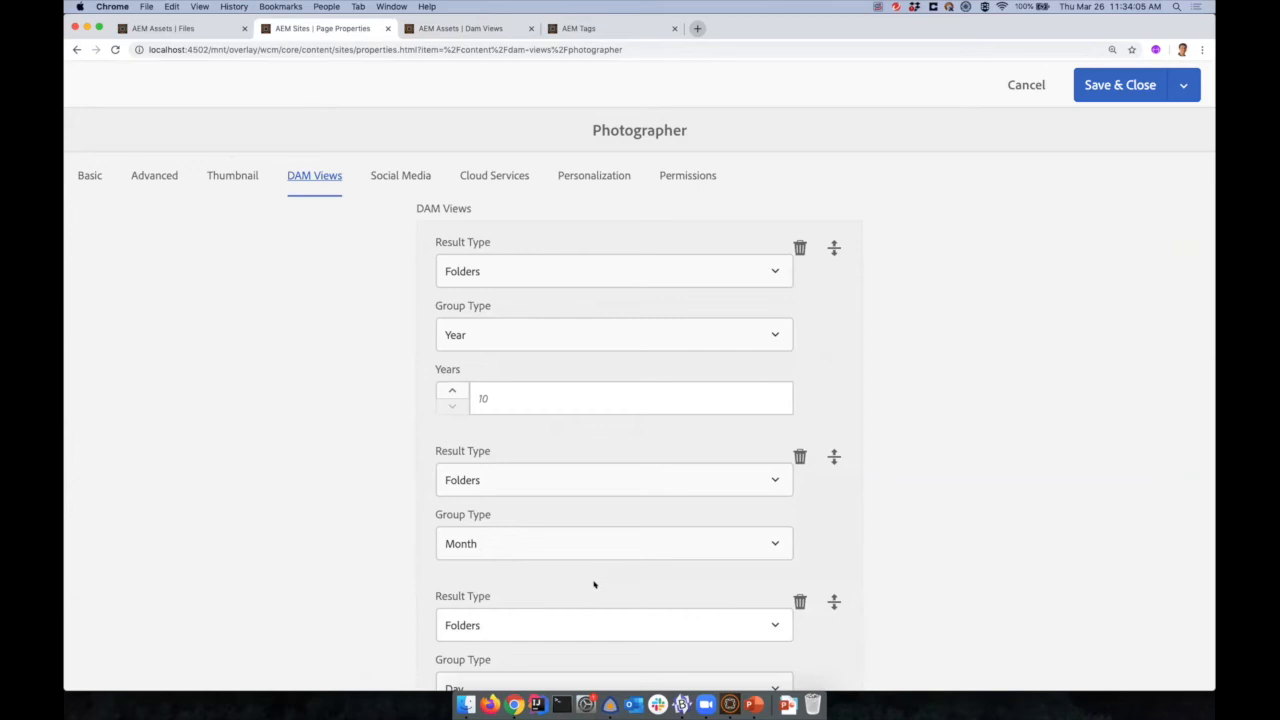
{"action": "scroll", "coordinate": [594, 585], "scroll_direction": "down", "scroll_amount": 10}
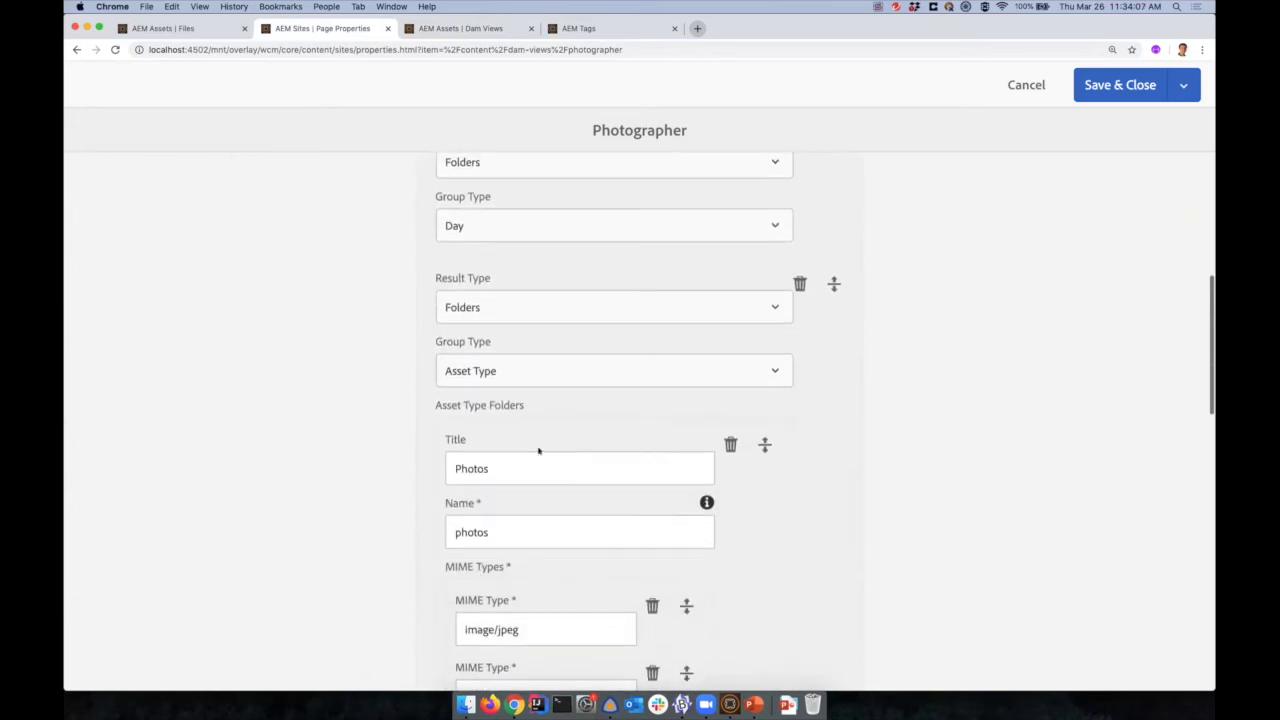
{"action": "scroll", "coordinate": [540, 415], "scroll_direction": "down", "scroll_amount": 3}
- Move the Asset Type folder rule above the Year rule and save the Photographer page properties
{"action": "scroll", "coordinate": [826, 329], "scroll_direction": "up", "scroll_amount": 9}
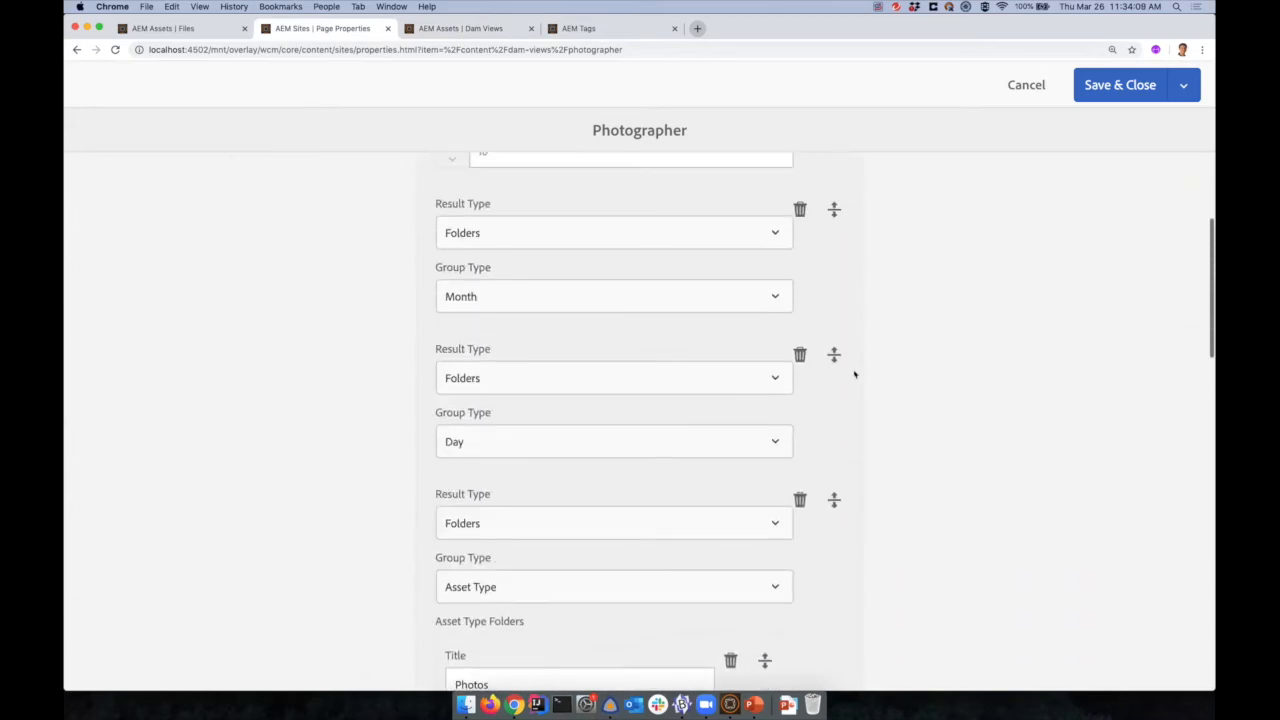
{"action": "left_click_drag", "start_coordinate": [832, 573], "coordinate": [832, 148]}
{"action": "scroll", "coordinate": [866, 286], "scroll_direction": "up", "scroll_amount": 4}
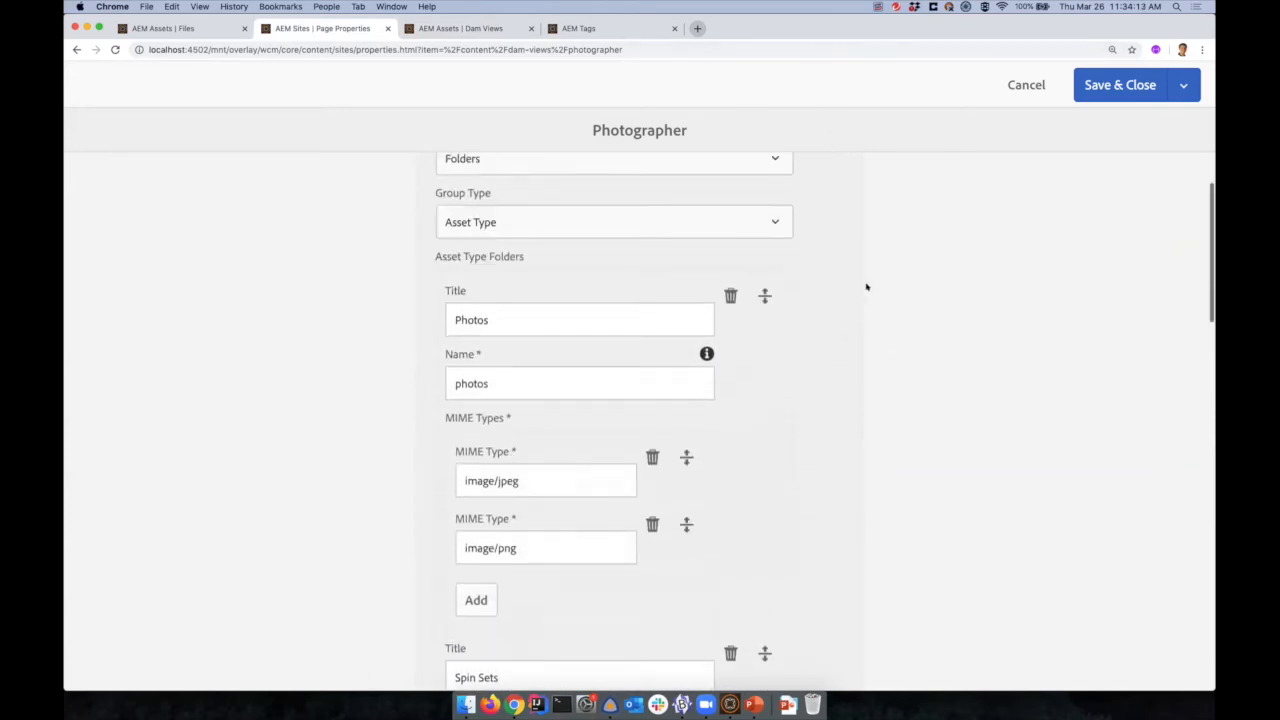
{"action": "left_click", "coordinate": [1112, 87]}
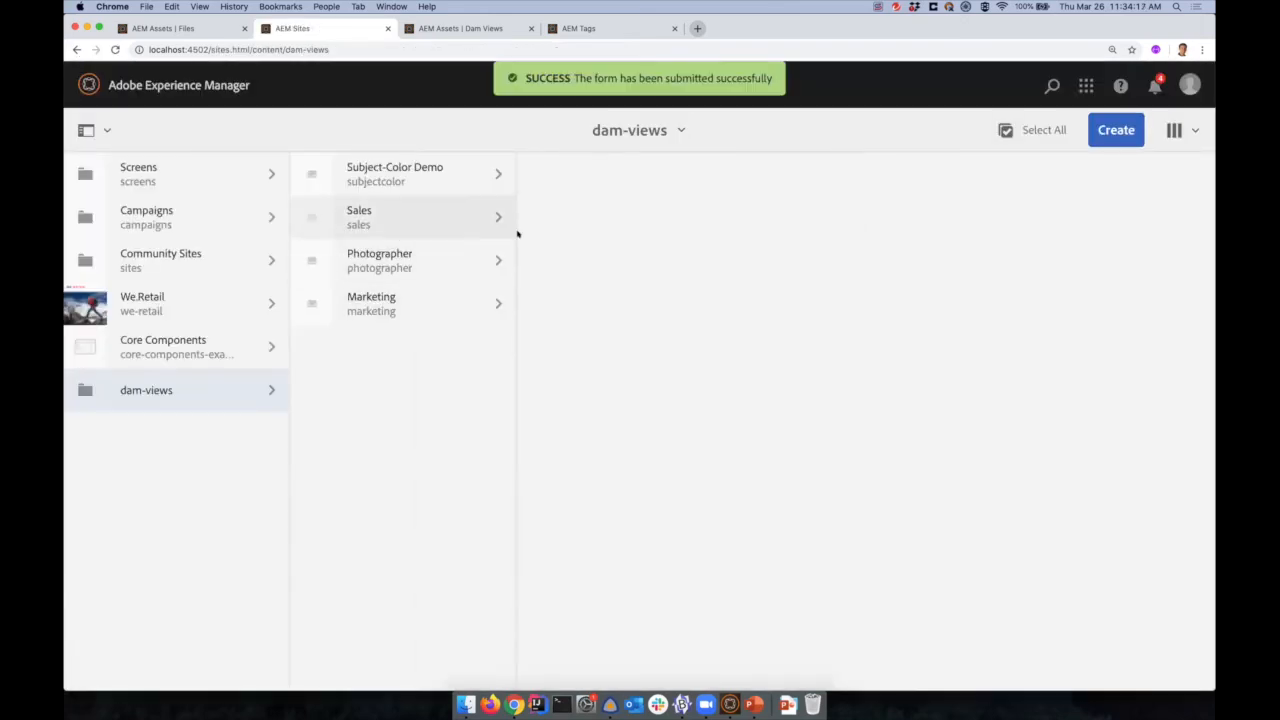
- Delete the generated 2020 and 2019 folders under the Photographer page
{"action": "left_click", "coordinate": [429, 266]}
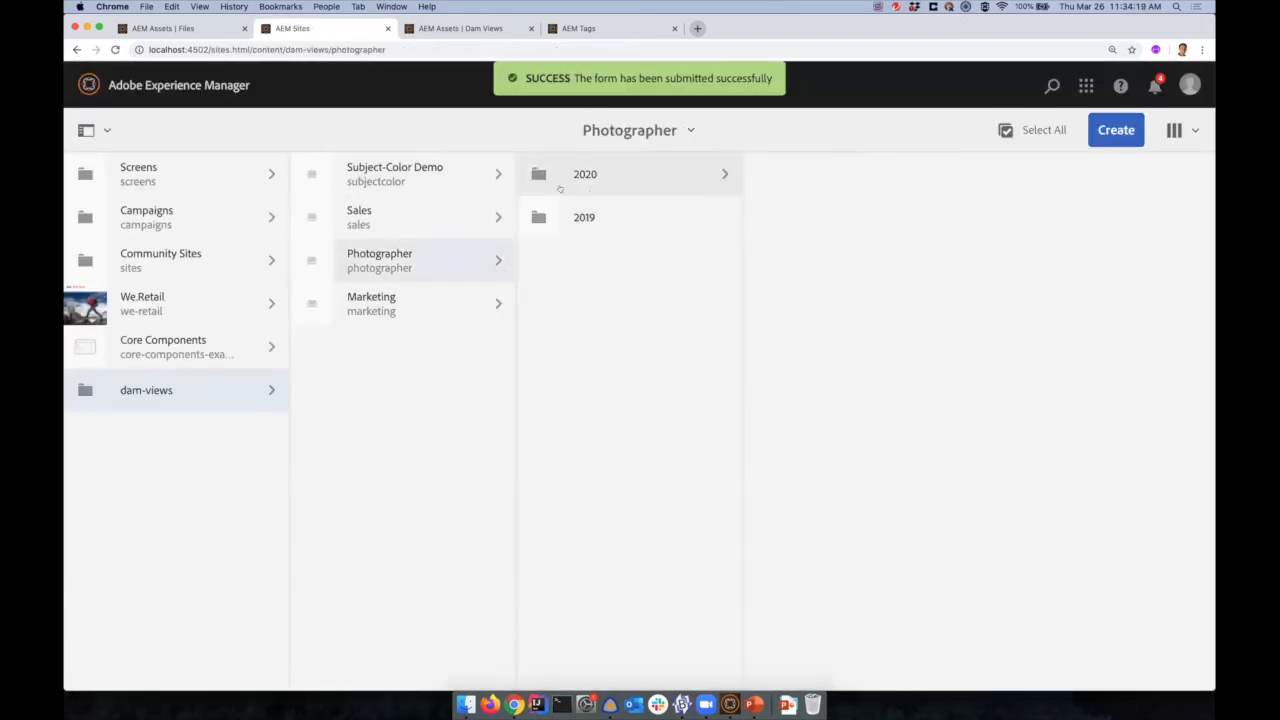
{"action": "left_click", "coordinate": [537, 175]}
{"action": "left_click", "coordinate": [538, 217]}
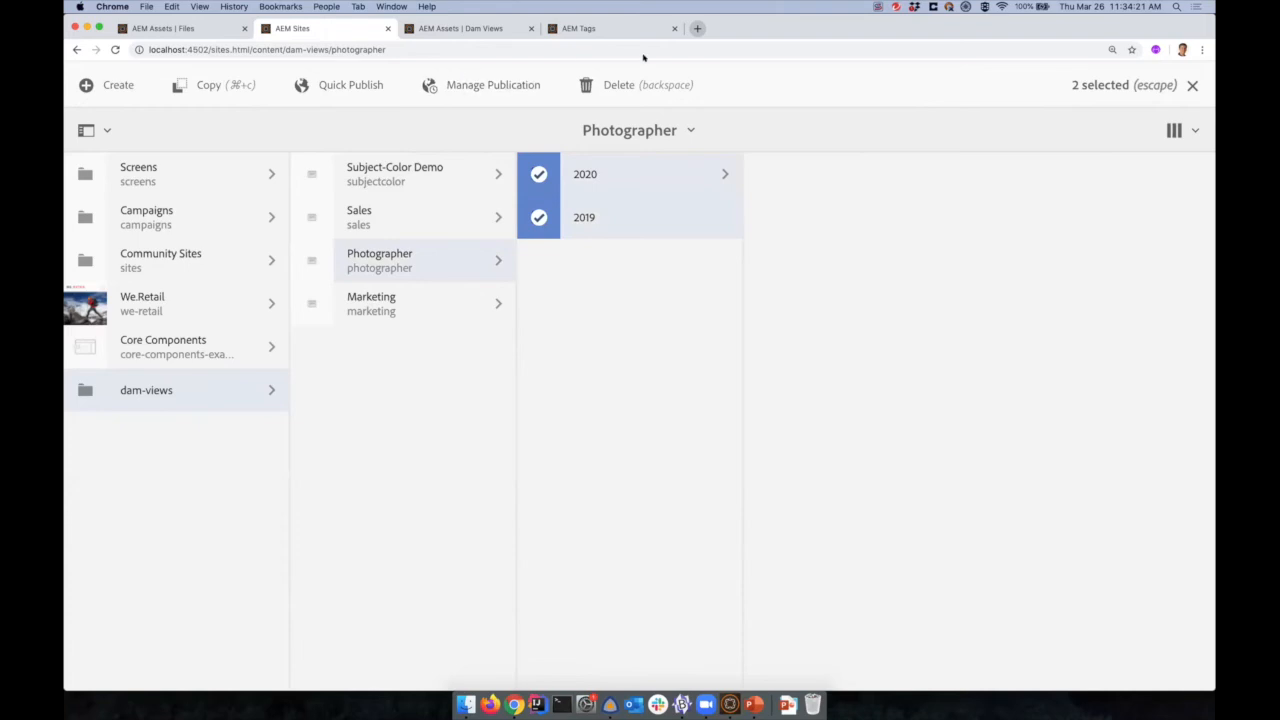
{"action": "left_click", "coordinate": [619, 84]}
{"action": "left_click", "coordinate": [746, 469]}
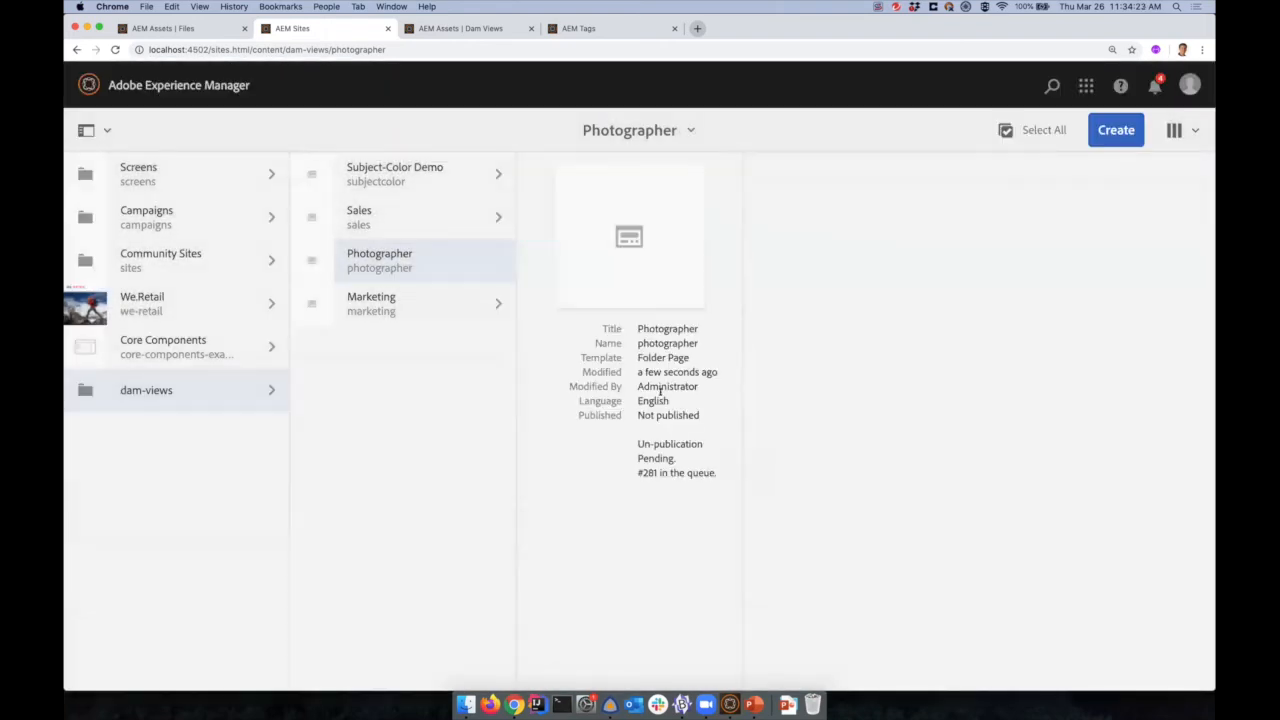
- Switch back to the AEM Assets DAM Views page, return to its root and open the Photographer view
{"action": "left_click", "coordinate": [435, 28]}
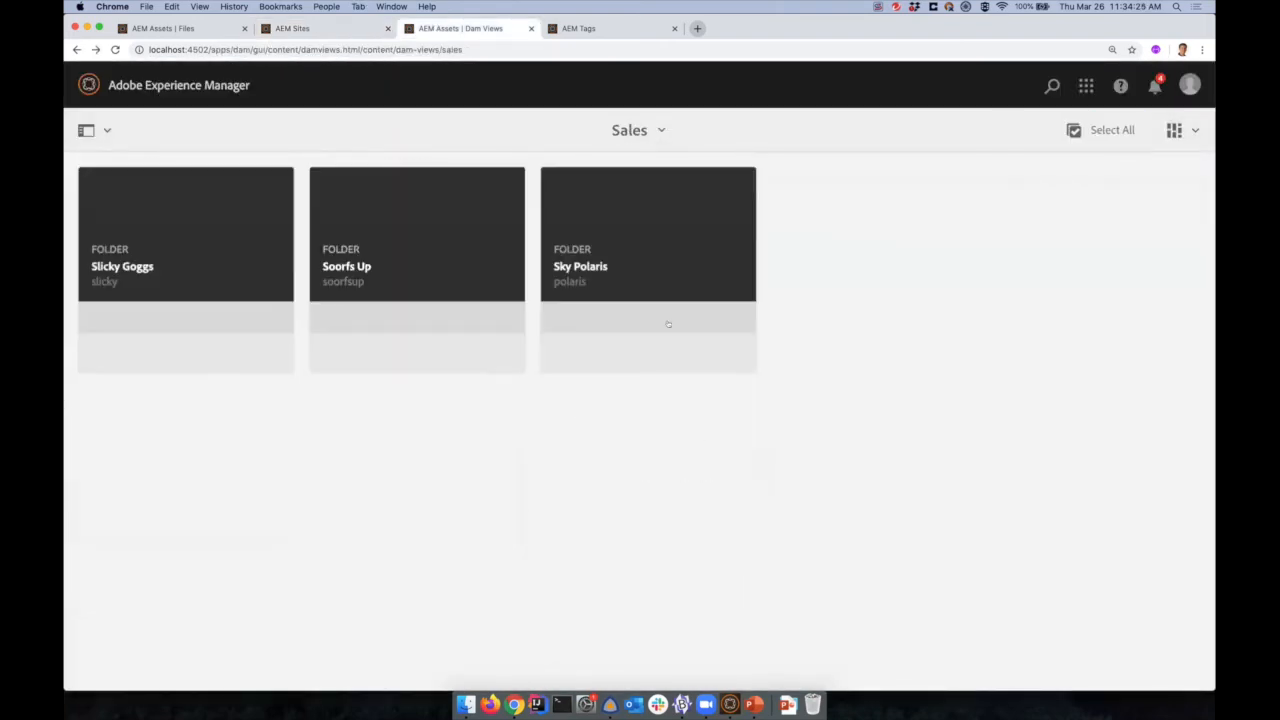
{"action": "left_click", "coordinate": [629, 130]}
{"action": "left_click", "coordinate": [614, 178]}
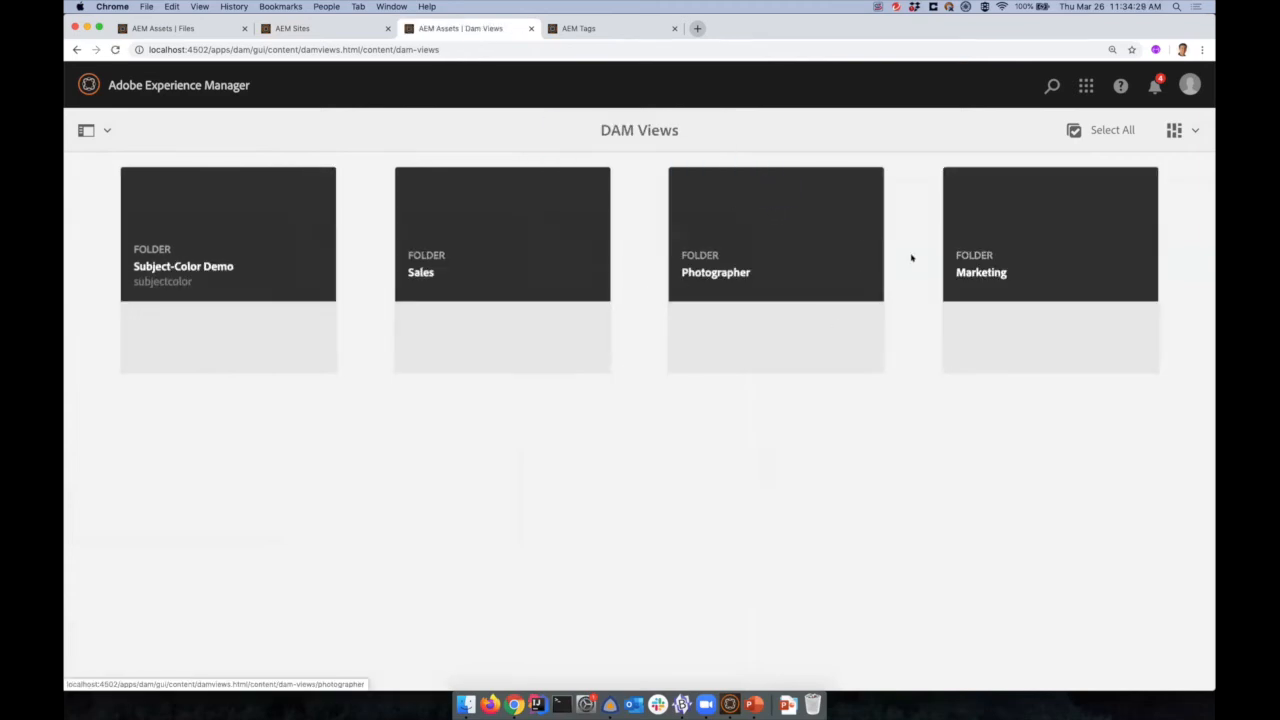
{"action": "left_click", "coordinate": [793, 288]}
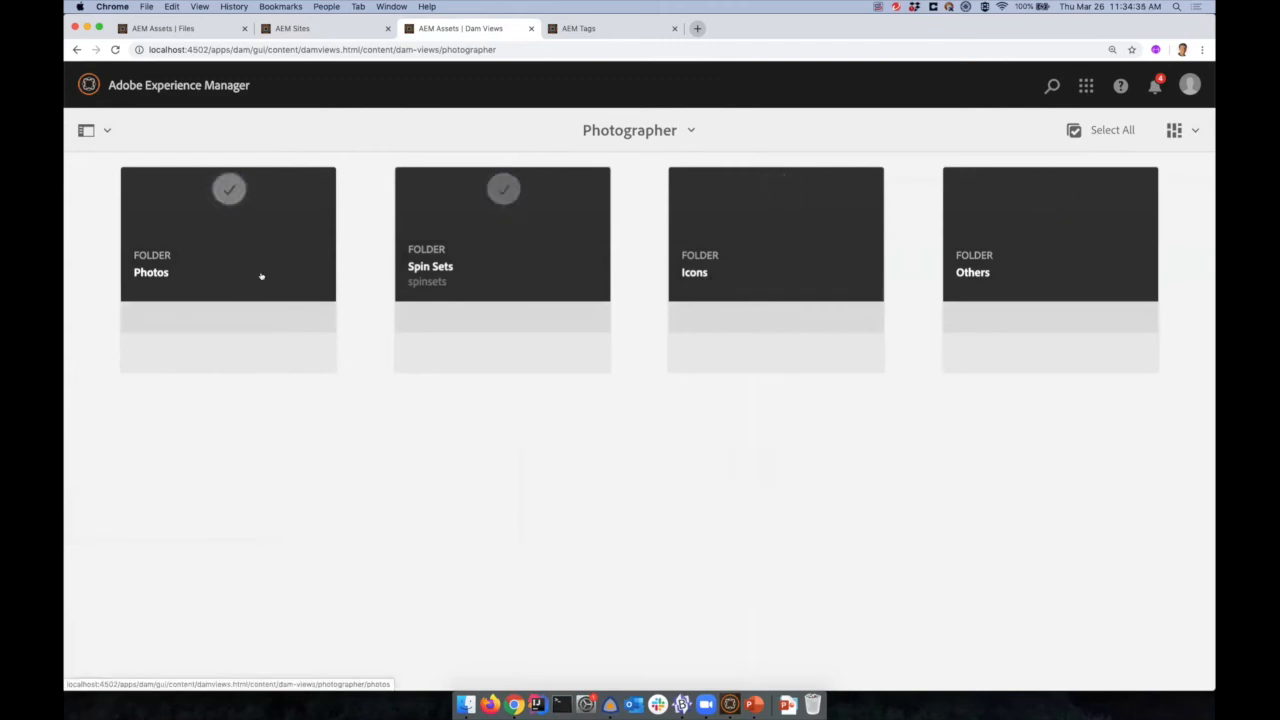
- Browse the Icons folder's 2020 subfolder and go back to the Photographer view
{"action": "left_click", "coordinate": [715, 259]}
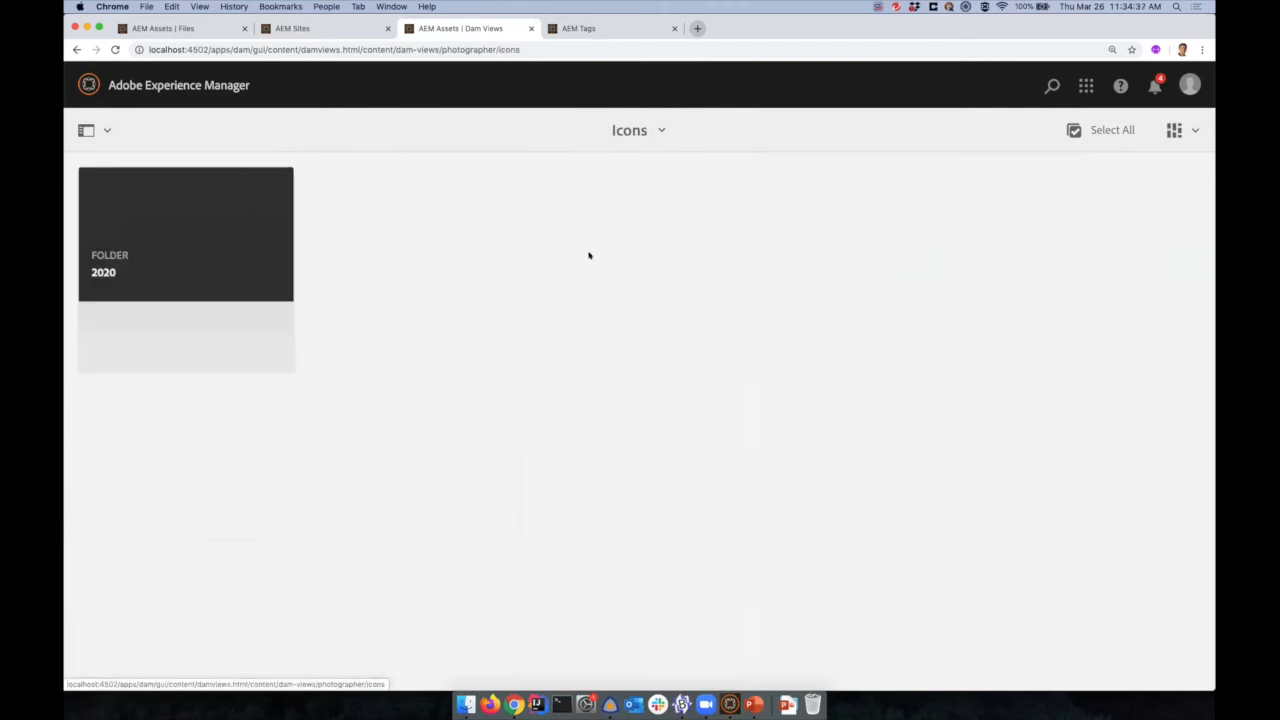
{"action": "left_click", "coordinate": [205, 276]}
{"action": "left_click", "coordinate": [180, 275]}
{"action": "scroll", "coordinate": [180, 275], "scroll_direction": "left", "scroll_amount": 15}
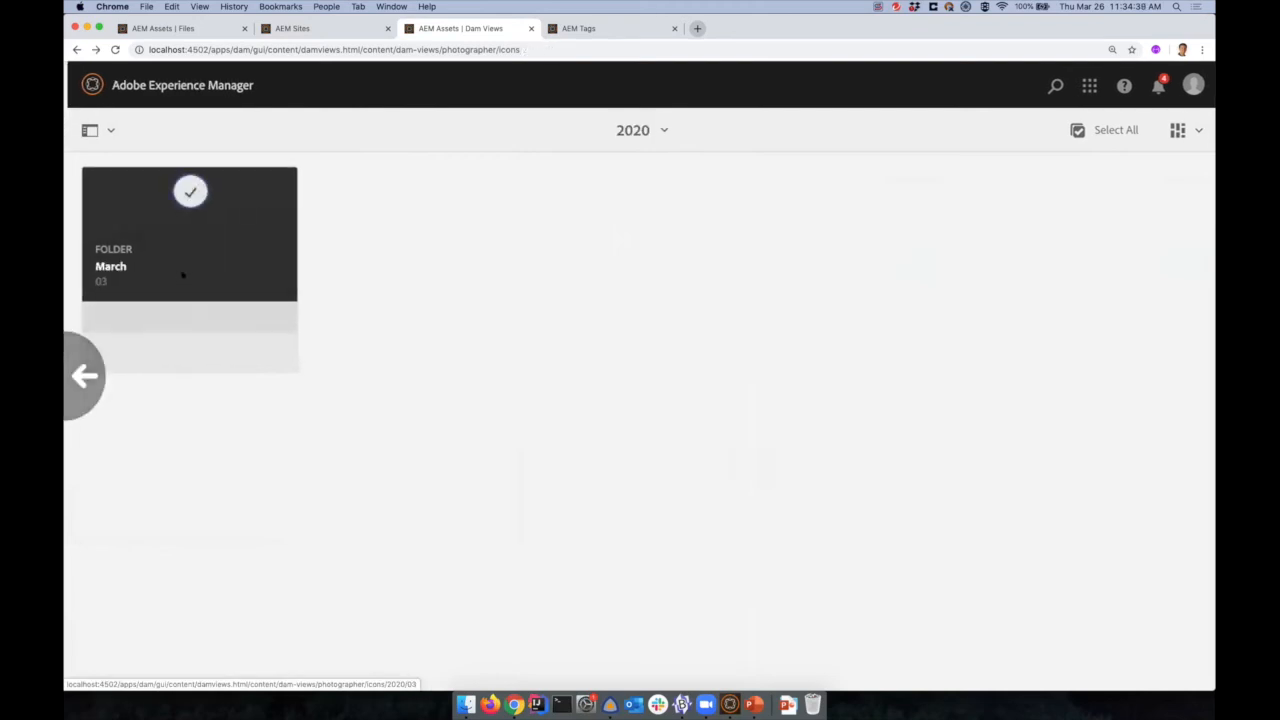
- Browse the Photos assets of November 15, 2019 through the year, month and day folders
{"action": "left_click", "coordinate": [180, 275]}
{"action": "left_click", "coordinate": [225, 279]}
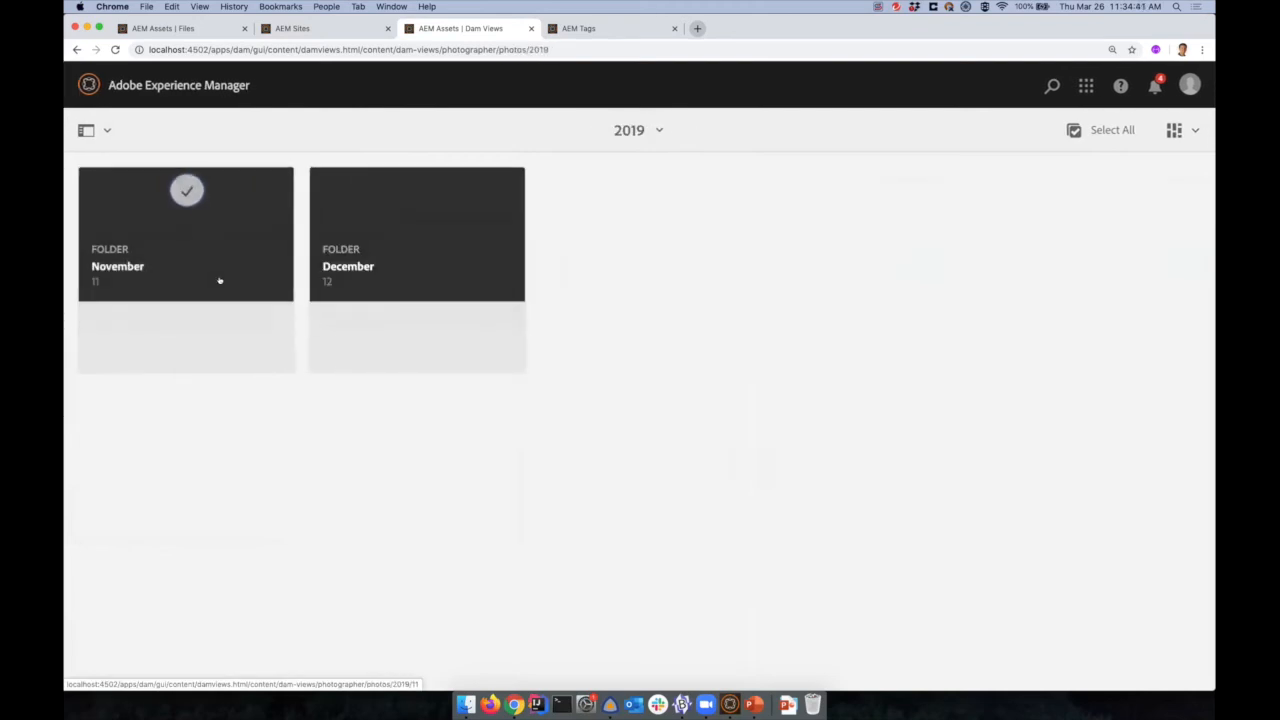
{"action": "left_click", "coordinate": [227, 288]}
{"action": "left_click", "coordinate": [400, 292]}
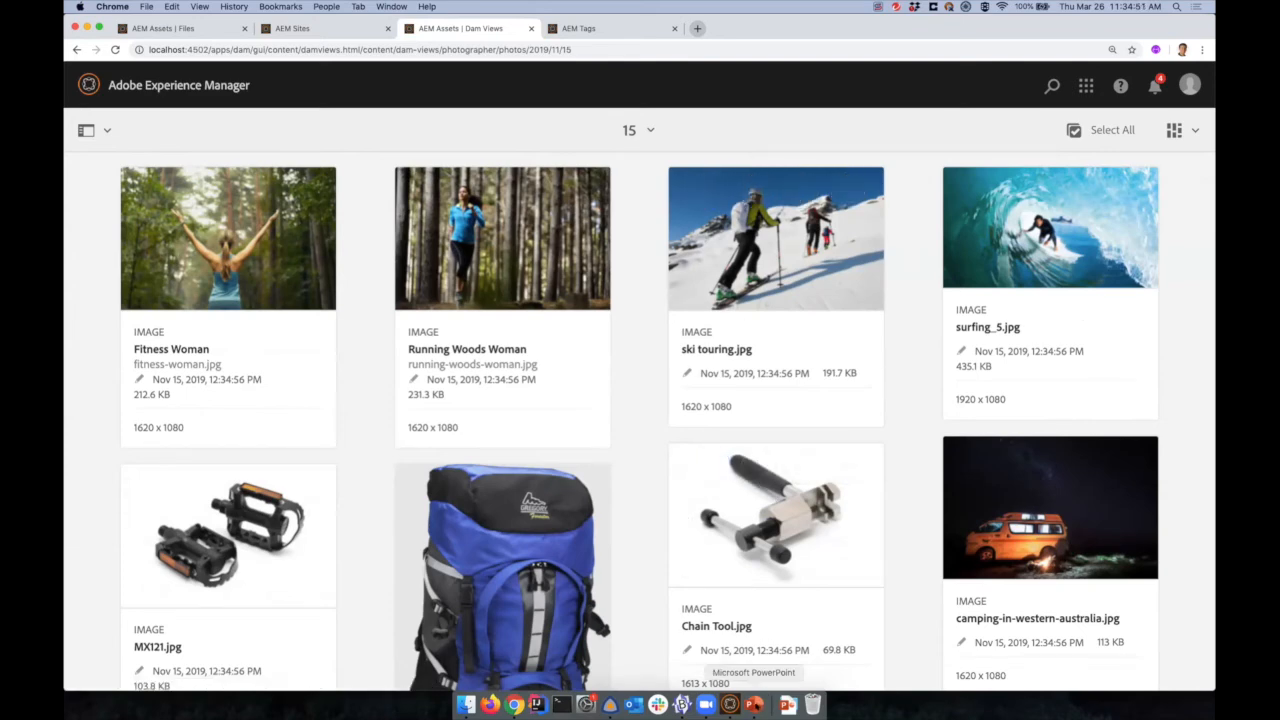
- Switch to PowerPoint, start the slide show from the current slide and advance to the AEM Assets/DAM Views Summary slide
{"action": "left_click", "coordinate": [754, 704]}
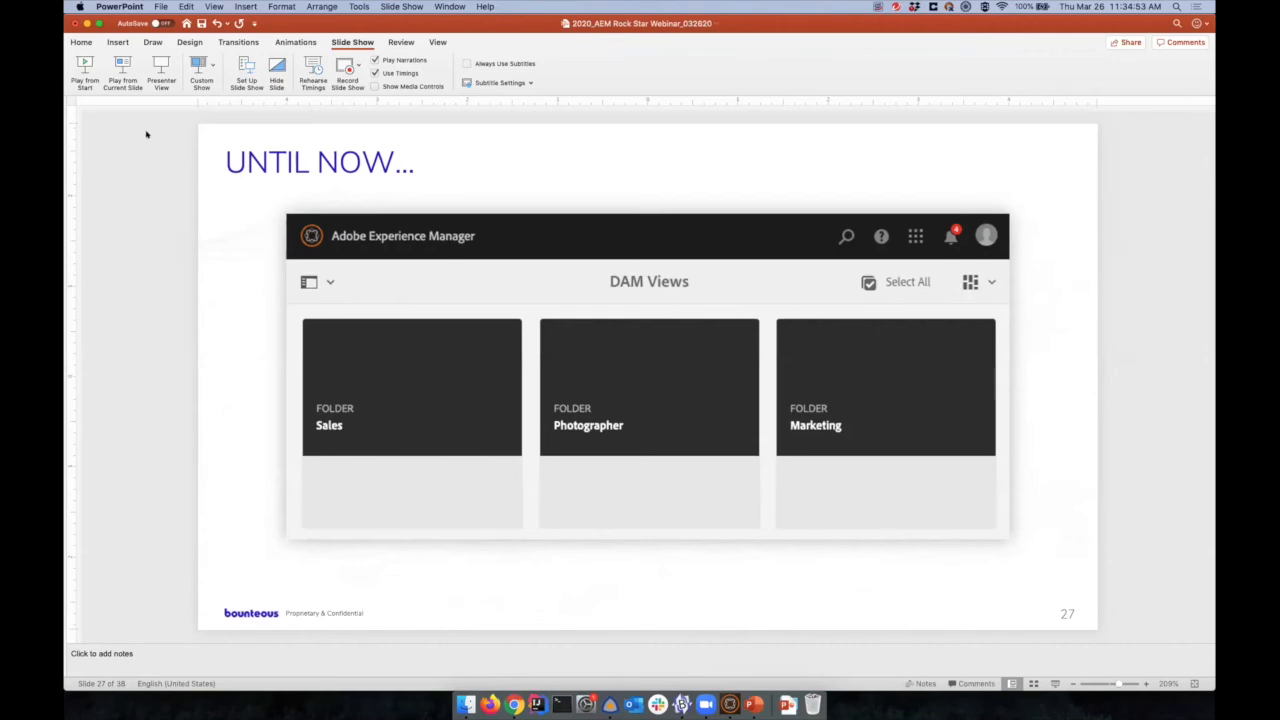
{"action": "left_click", "coordinate": [120, 65]}
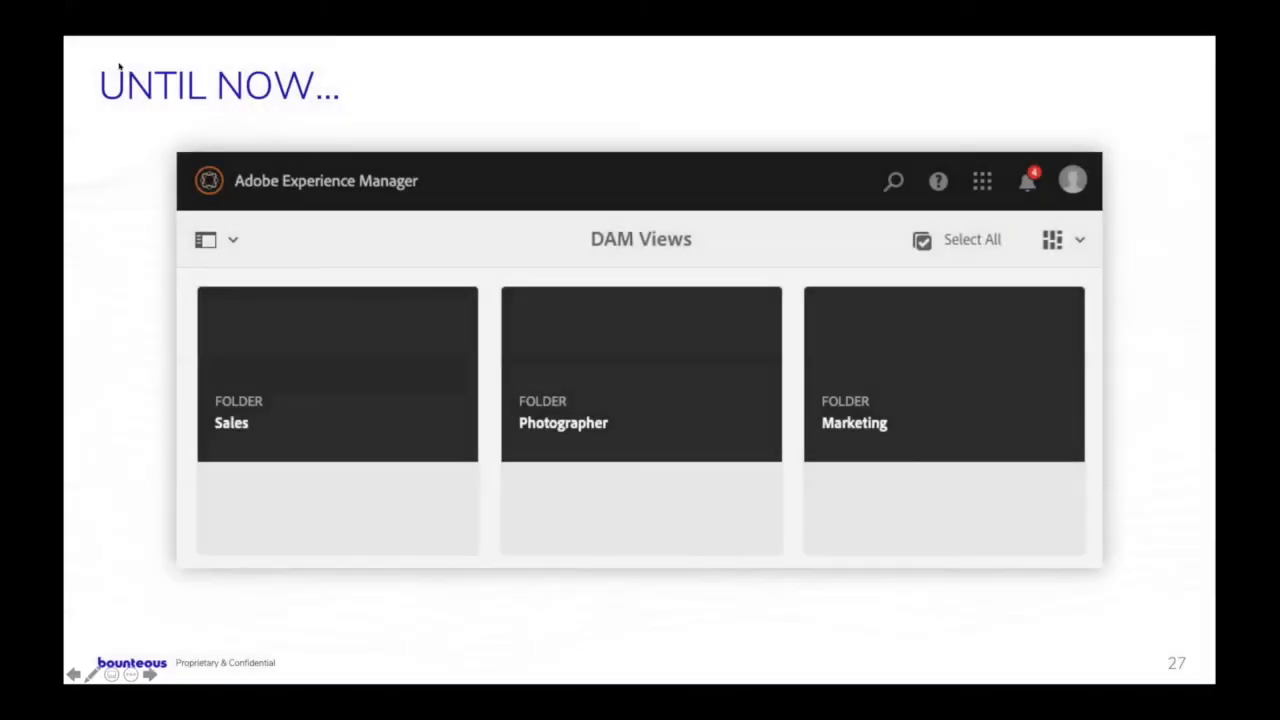
{"action": "left_click", "coordinate": [120, 65]}
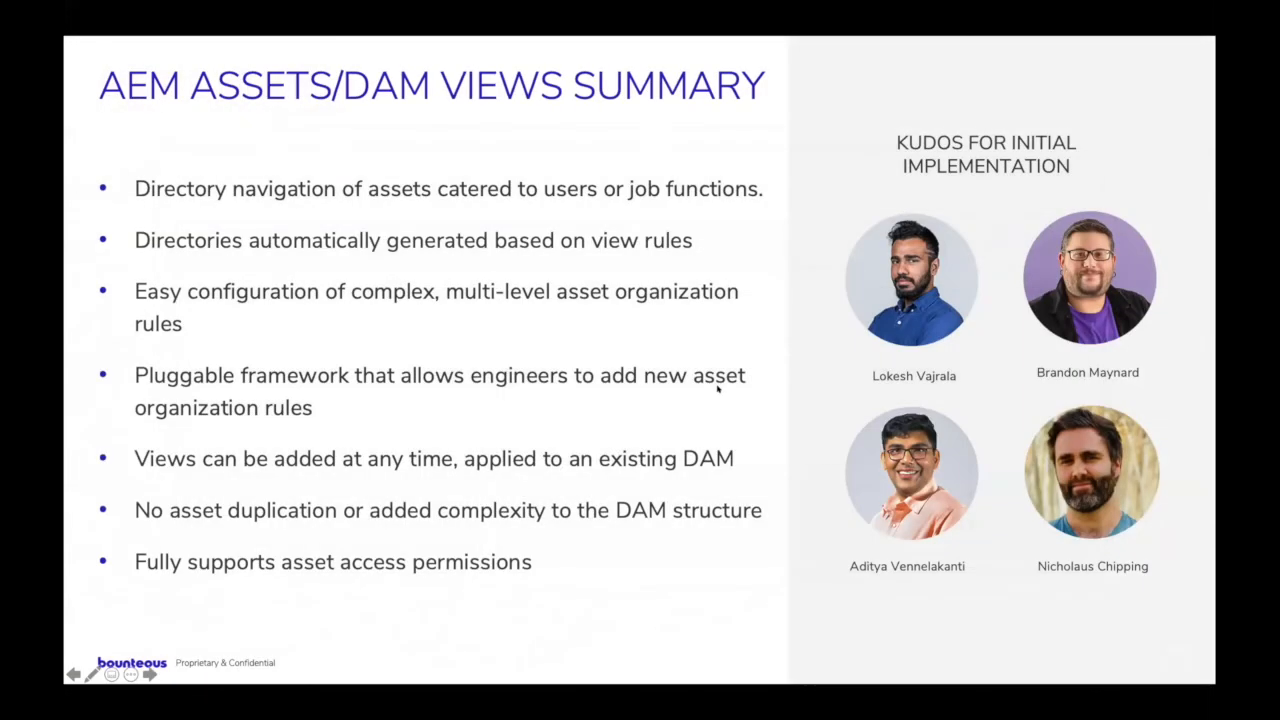